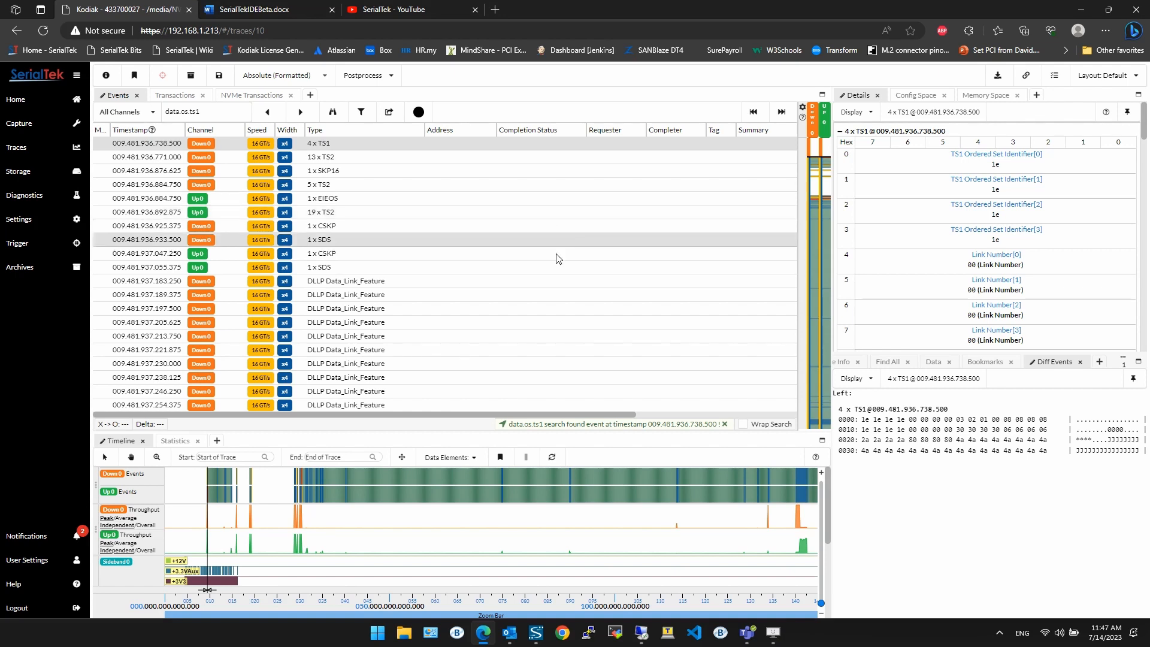
Step: Close the Diff Events tab and open a new widgets tab in the lower-right panel
left_click(1081, 362)
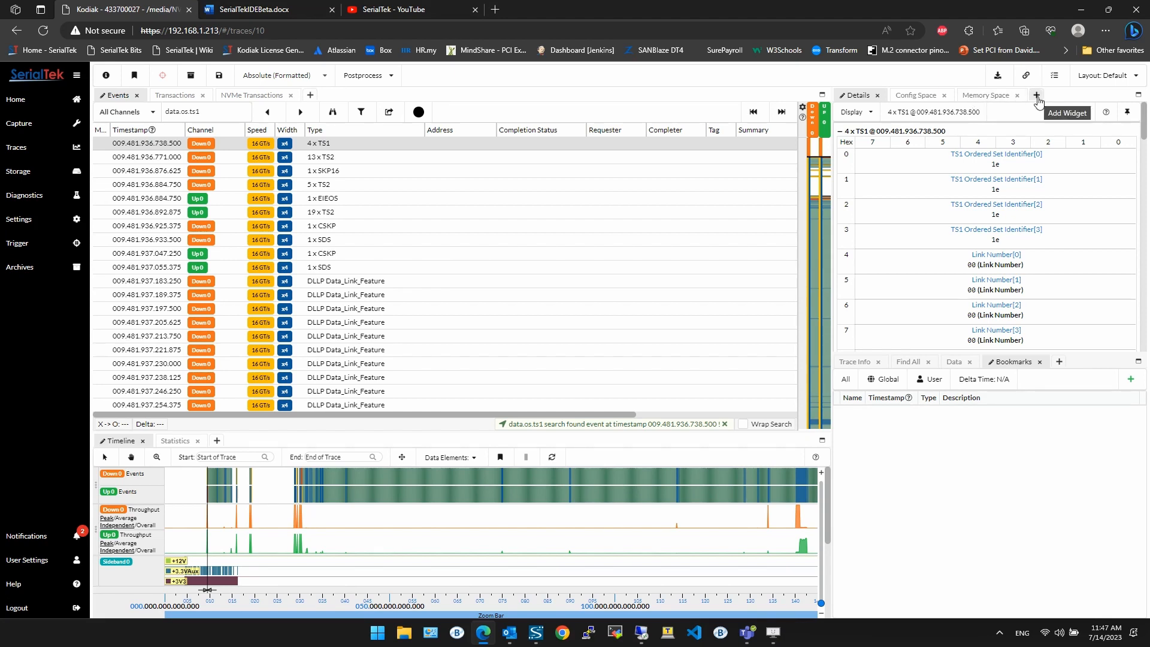
left_click(1059, 362)
left_click(911, 383)
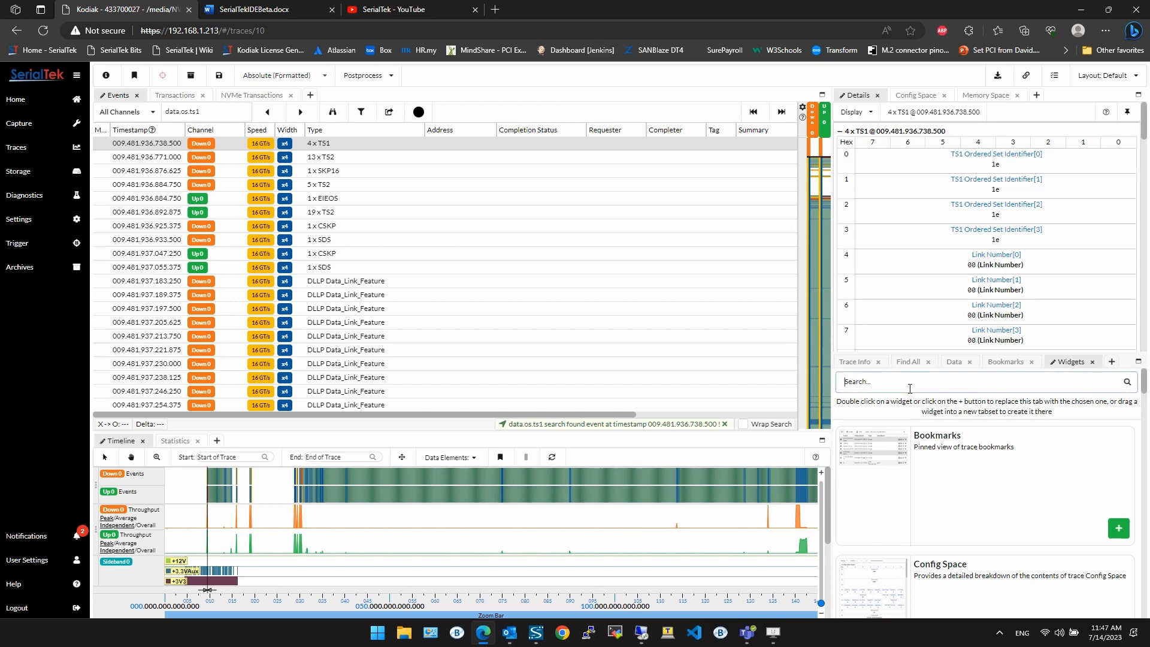
Step: Add the Diff Events widget to the new tab from the widget list
type("Diff")
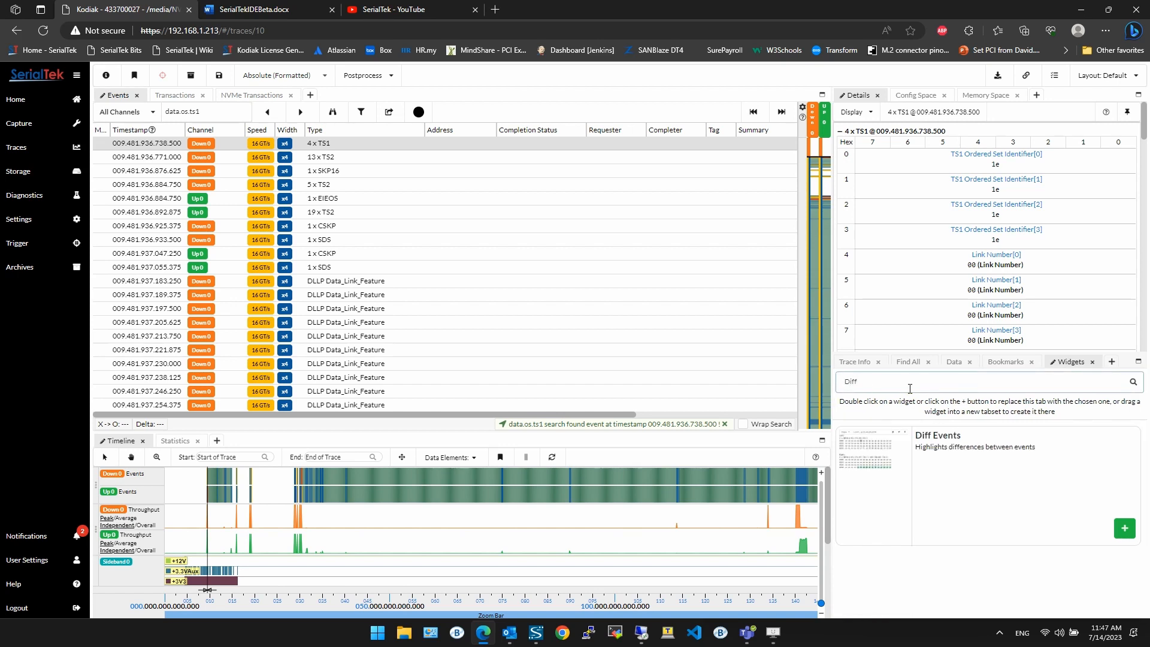
key("BackSpace")
key("BackSpace")
key("BackSpace")
scroll(970, 444, "down", 5)
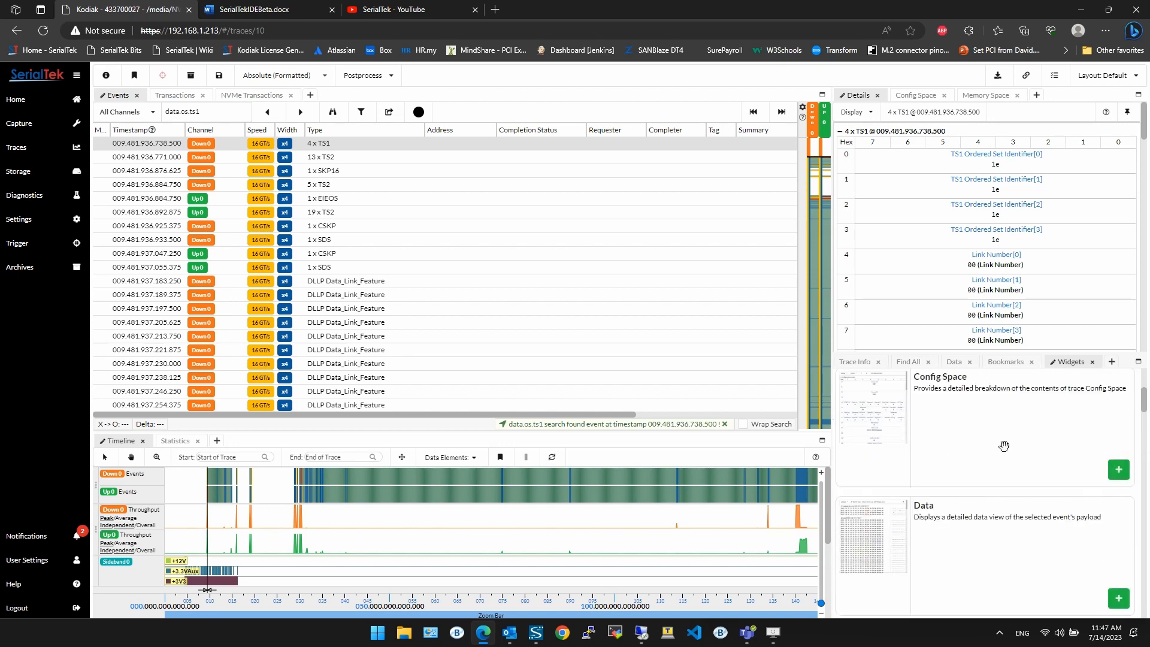
scroll(986, 439, "down", 5)
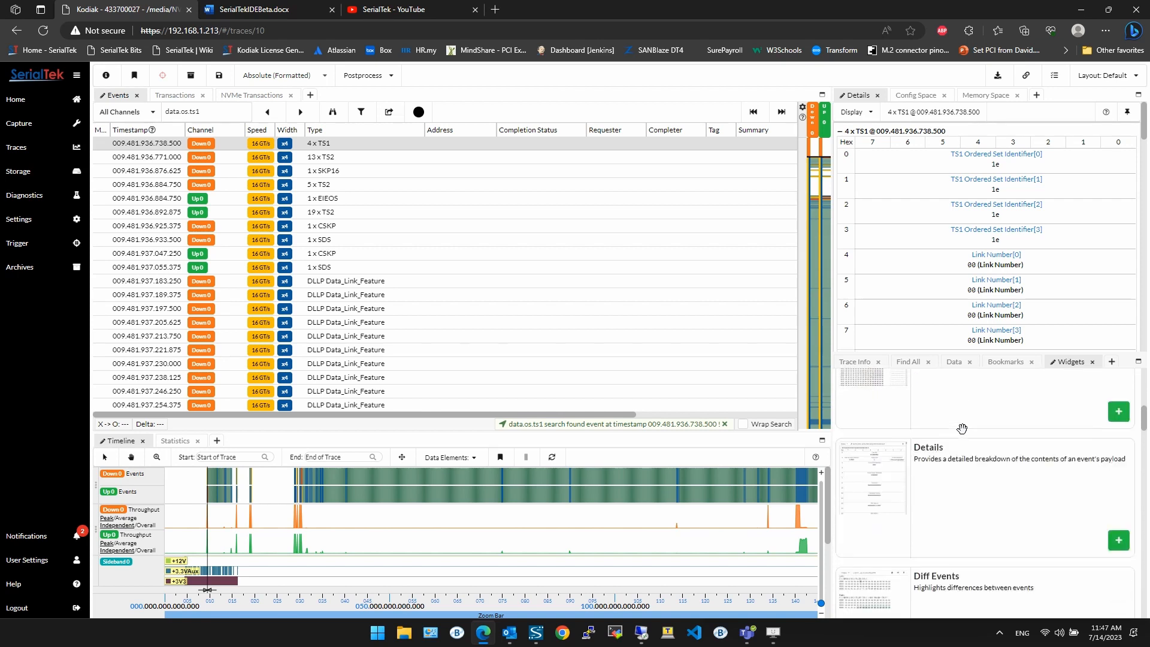
scroll(917, 422, "down", 1)
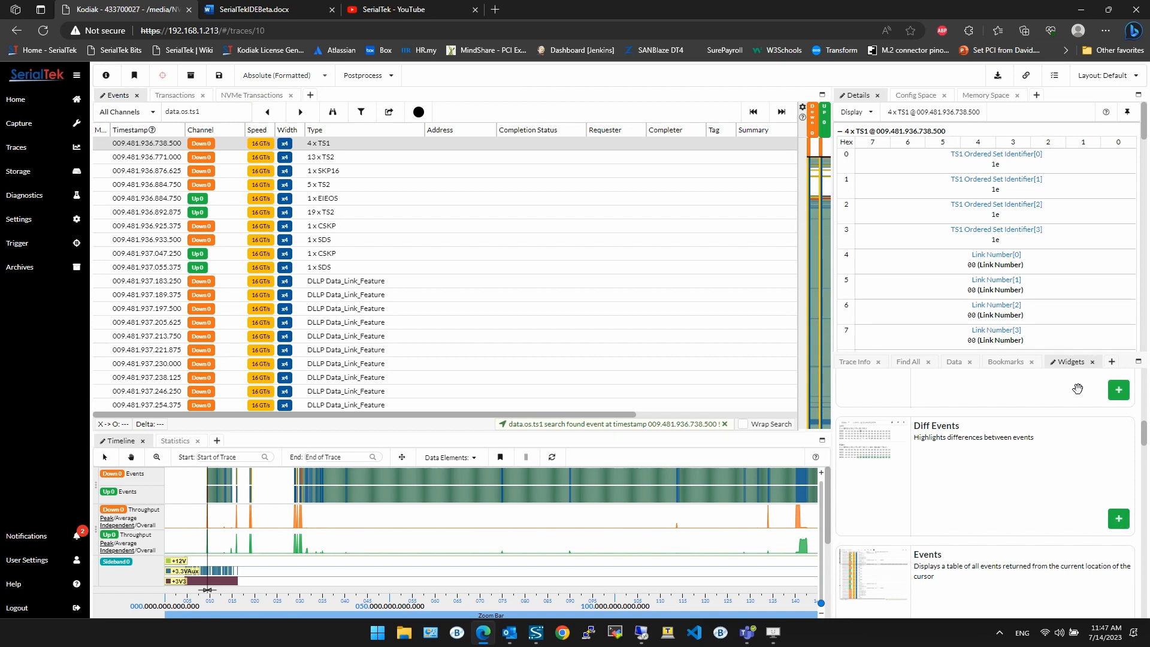
left_click(1118, 519)
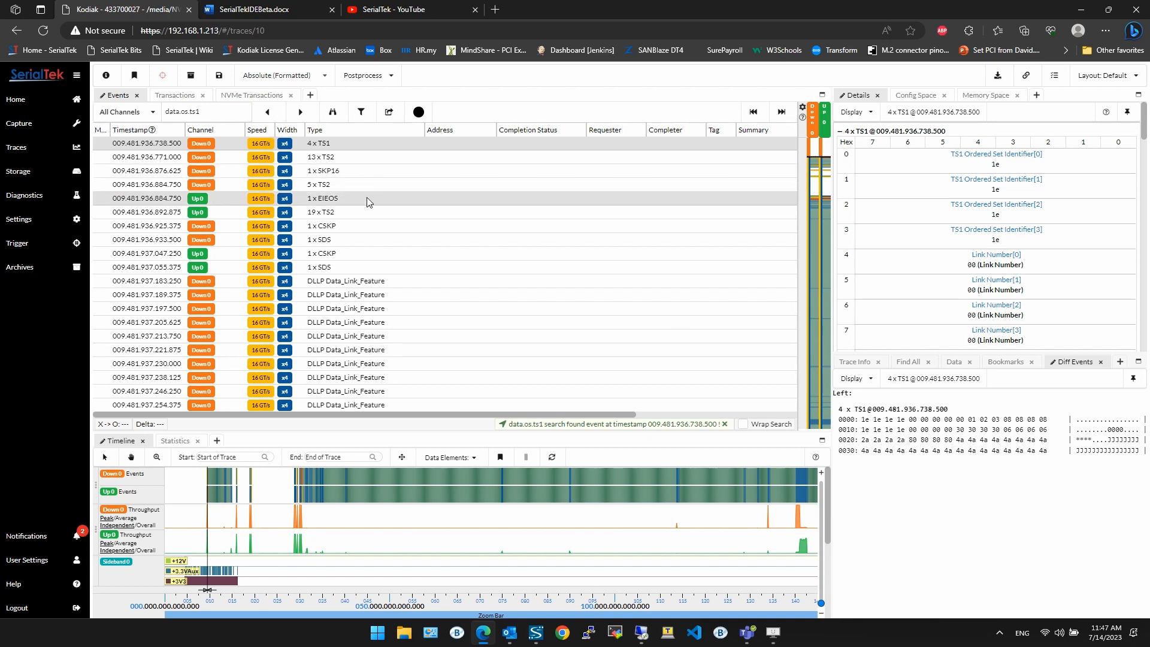
Step: Select the 9 x TS1 and 4 x TS1 events together to compare them in Diff Events, highlighting the differing bytes
scroll(418, 208, "up", 2)
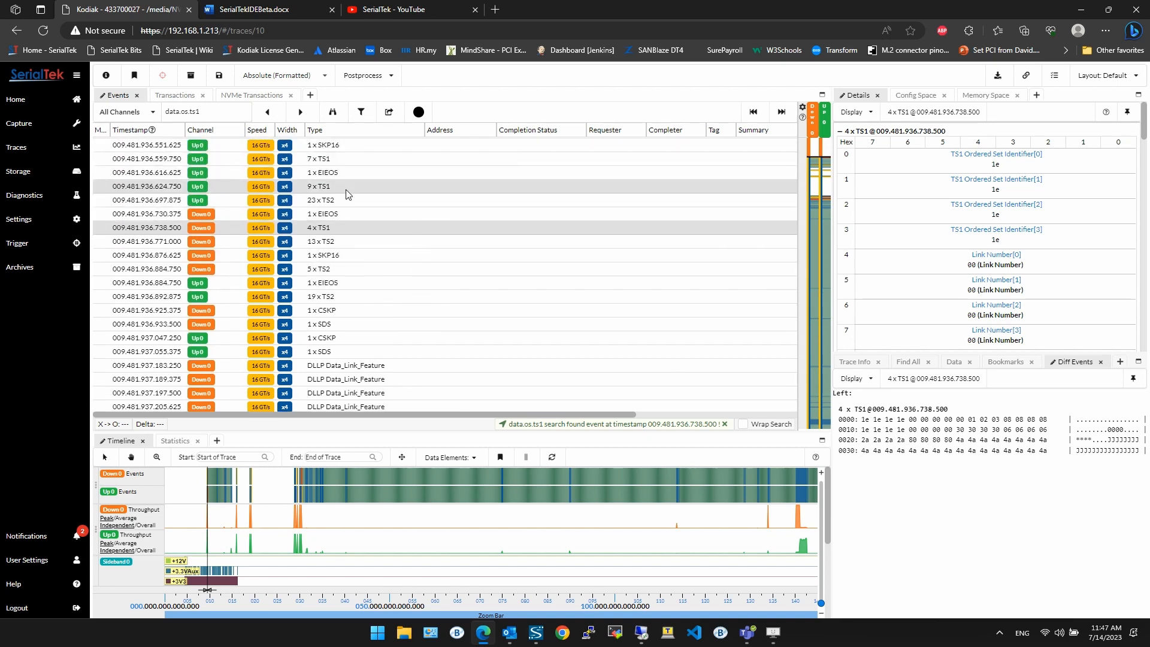
left_click(347, 186)
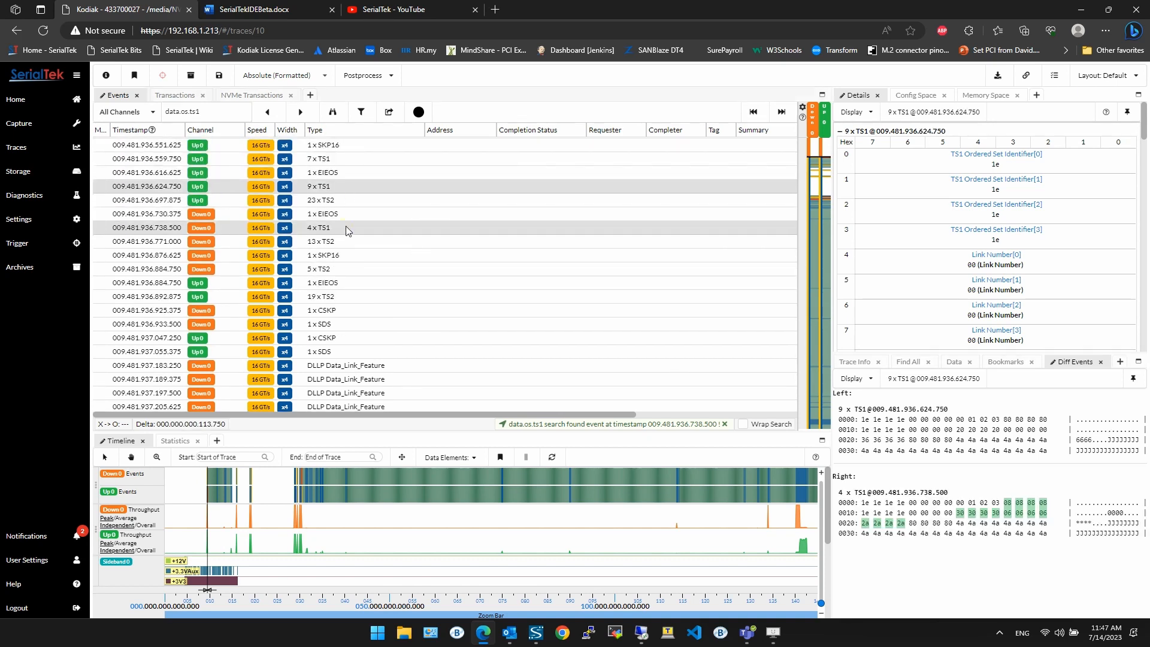
left_click(328, 190)
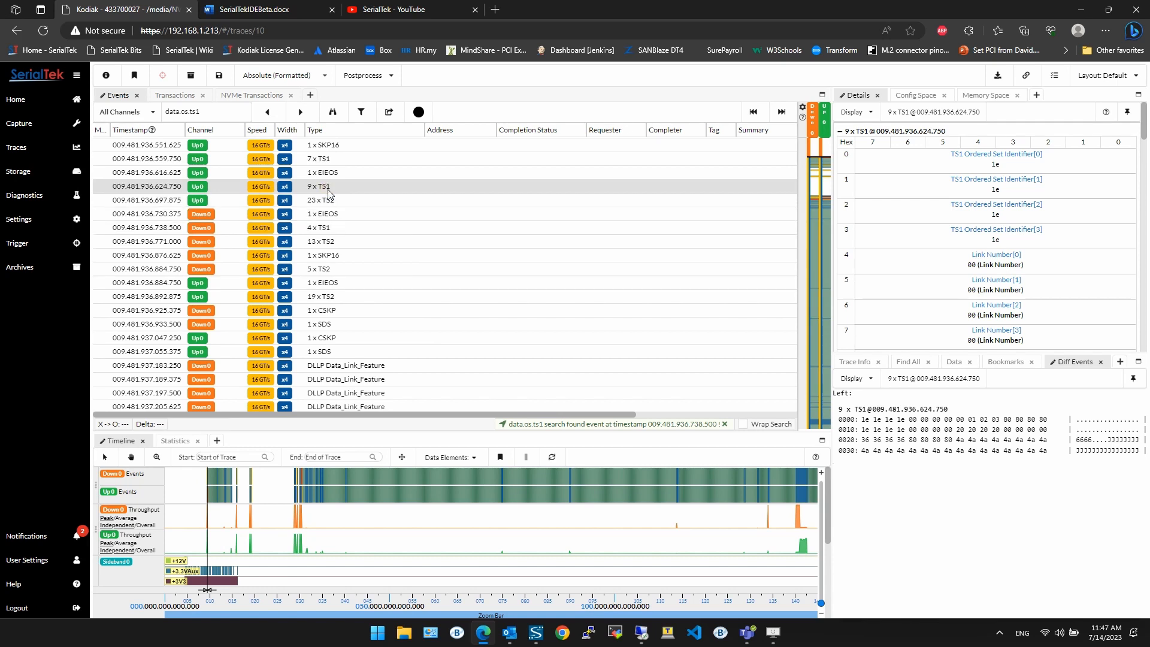
left_click(337, 229, "ctrl")
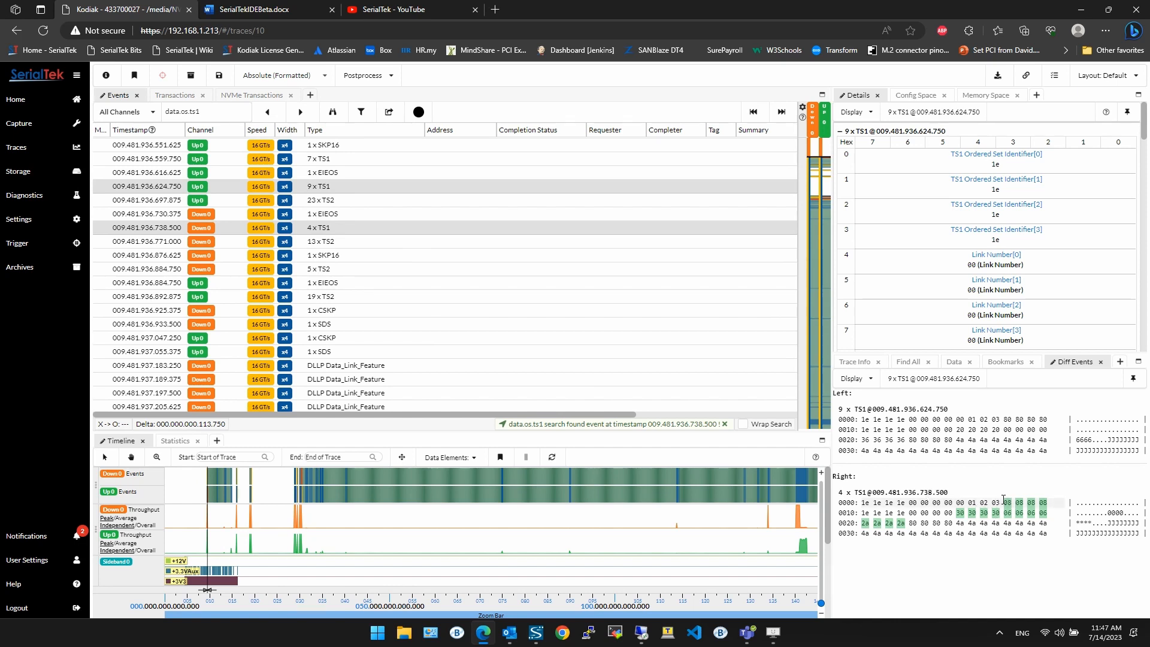
left_click_drag(1004, 419, 1047, 419)
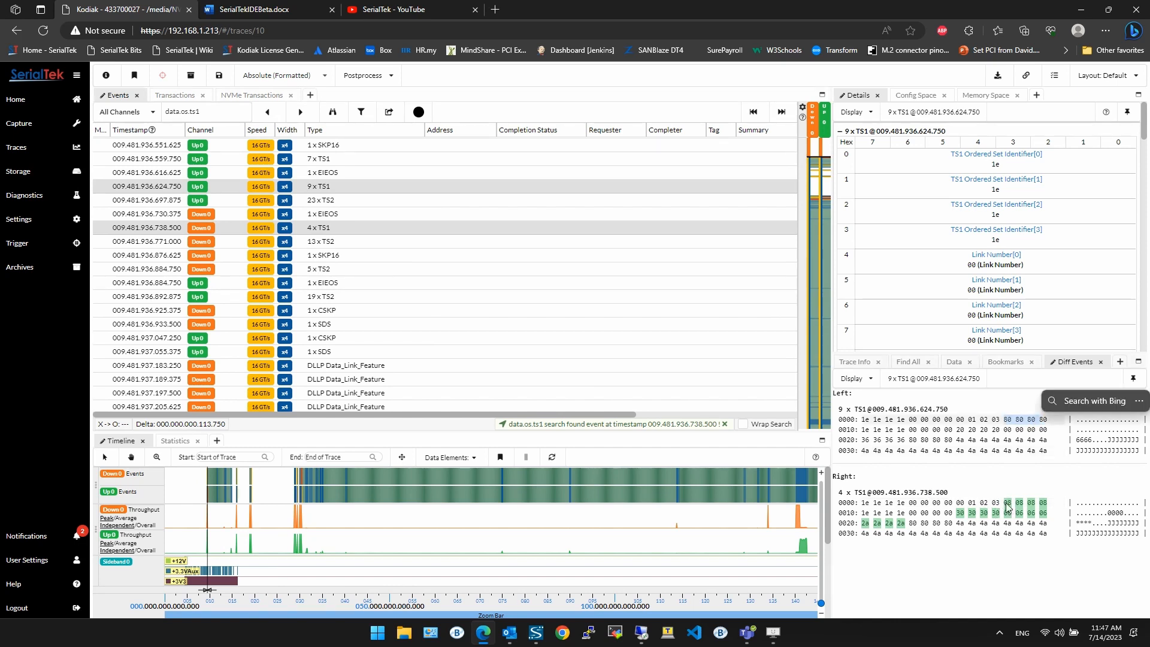
left_click(923, 411)
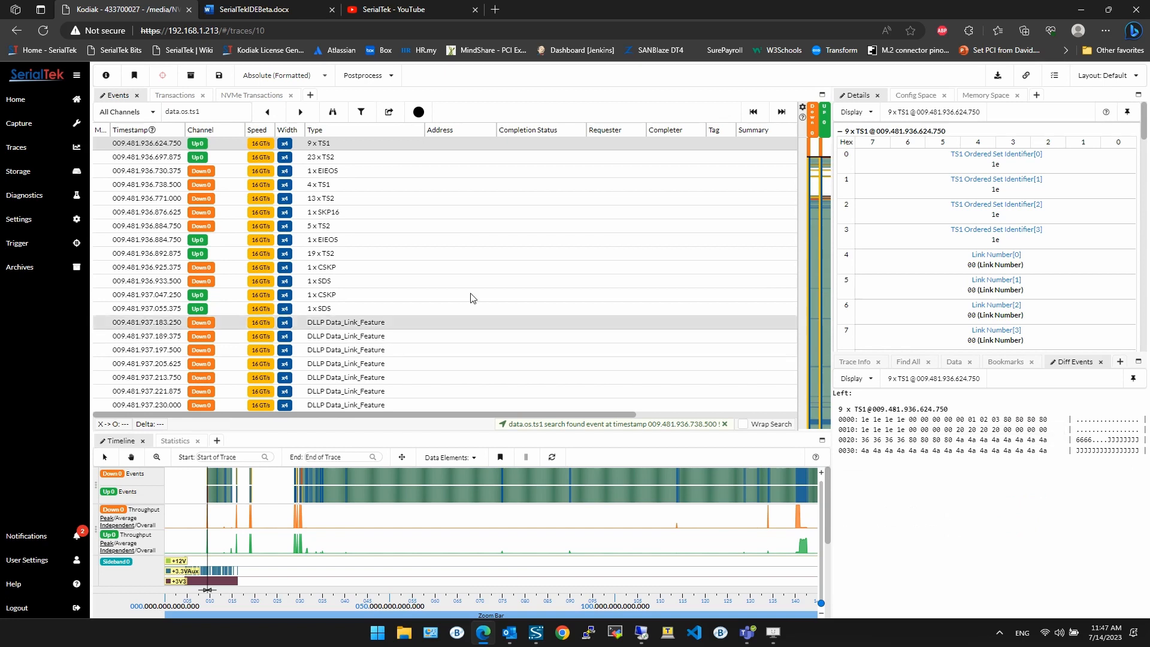
left_click(337, 185, "ctrl")
Step: Switch the Diff Events display to the Packet view
left_click(855, 379)
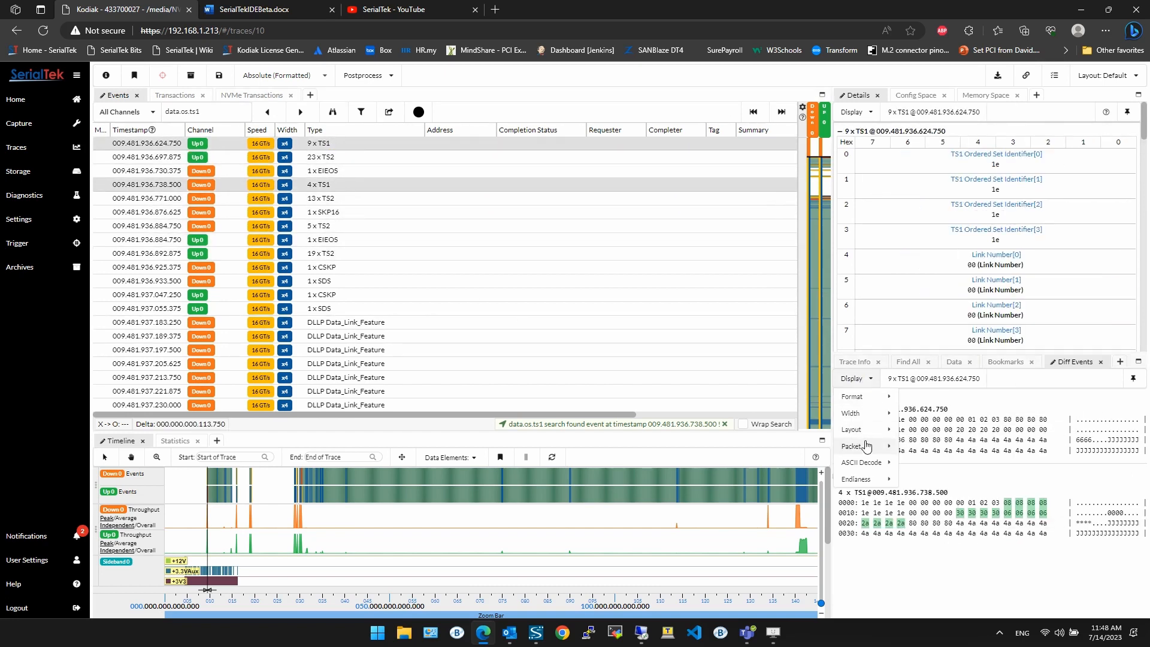
mouse_move(863, 430)
left_click(910, 445)
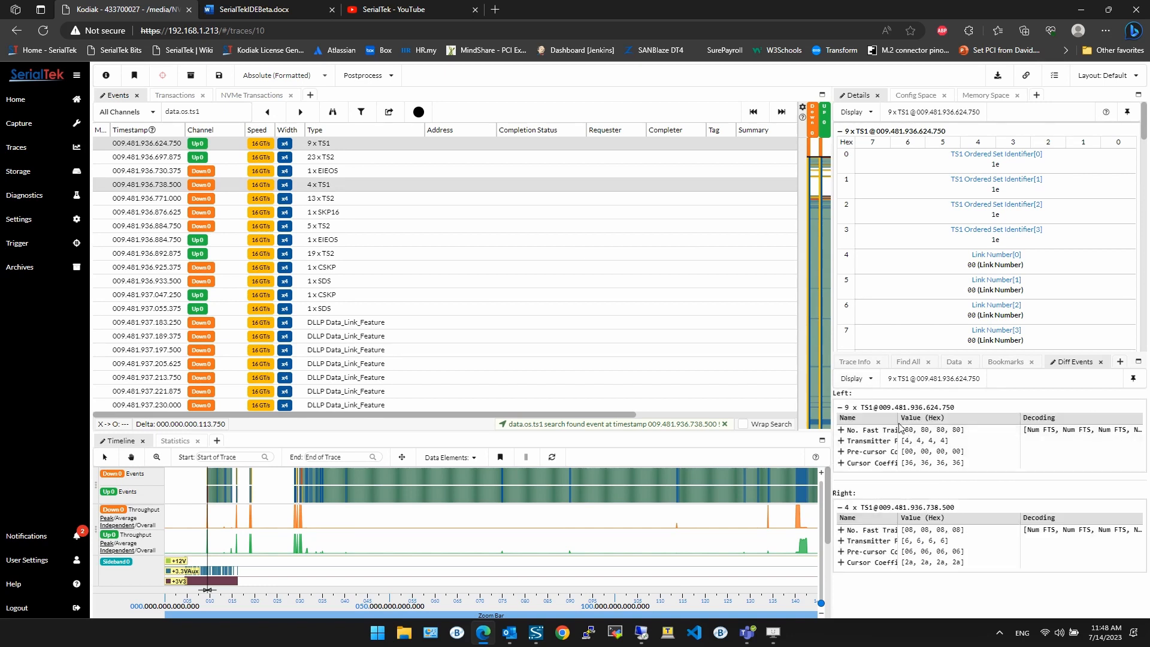
Step: Widen the Name and Value columns in both the left and right packet tables
left_click_drag(896, 418, 938, 418)
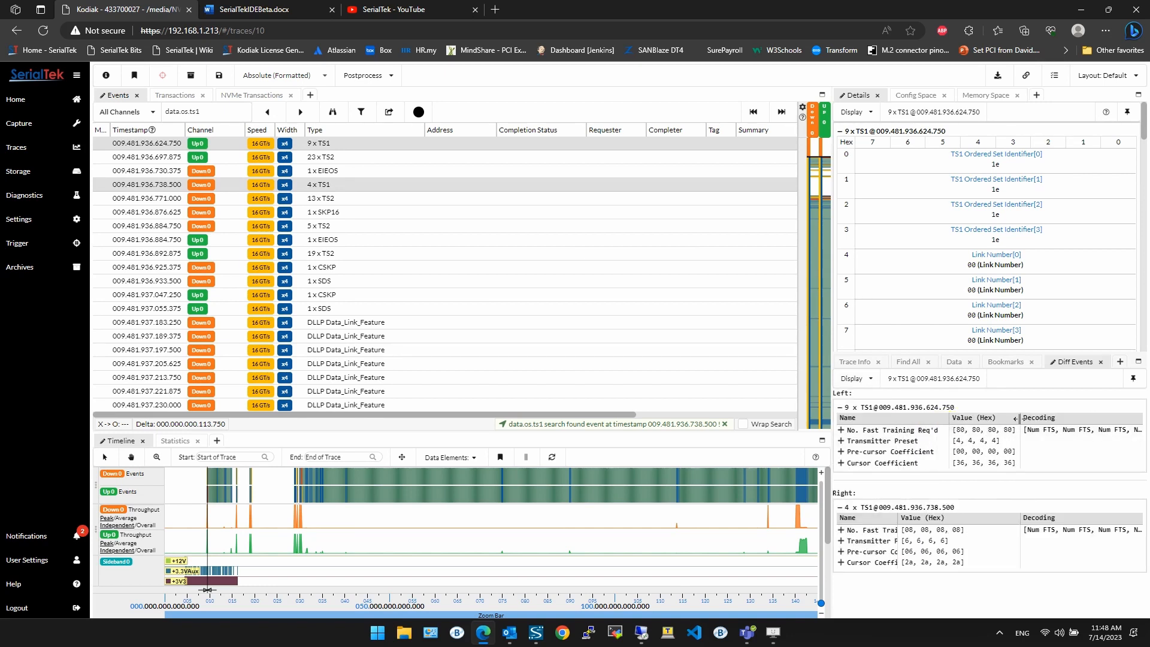
left_click_drag(1020, 418, 1058, 418)
left_click_drag(895, 518, 942, 519)
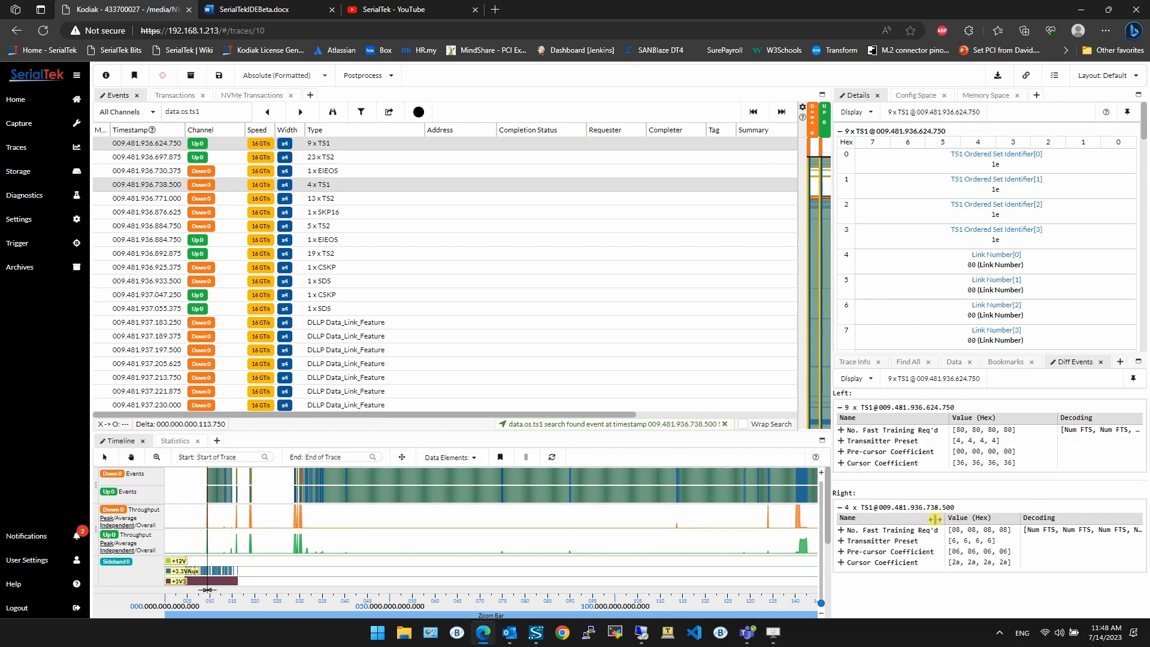
left_click_drag(1019, 518, 1061, 505)
Step: Return the Diff Events display to the hex dump layout
left_click(869, 388)
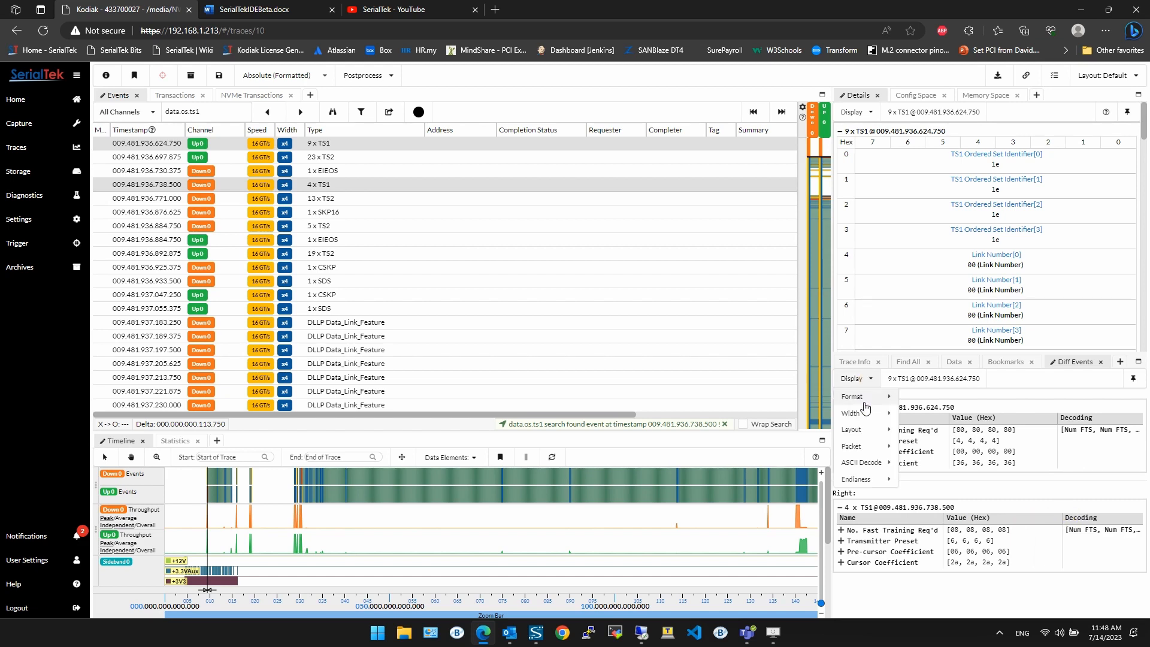
mouse_move(876, 436)
left_click(919, 433)
Step: Switch the Diff Events format to binary and back to hex
left_click(854, 387)
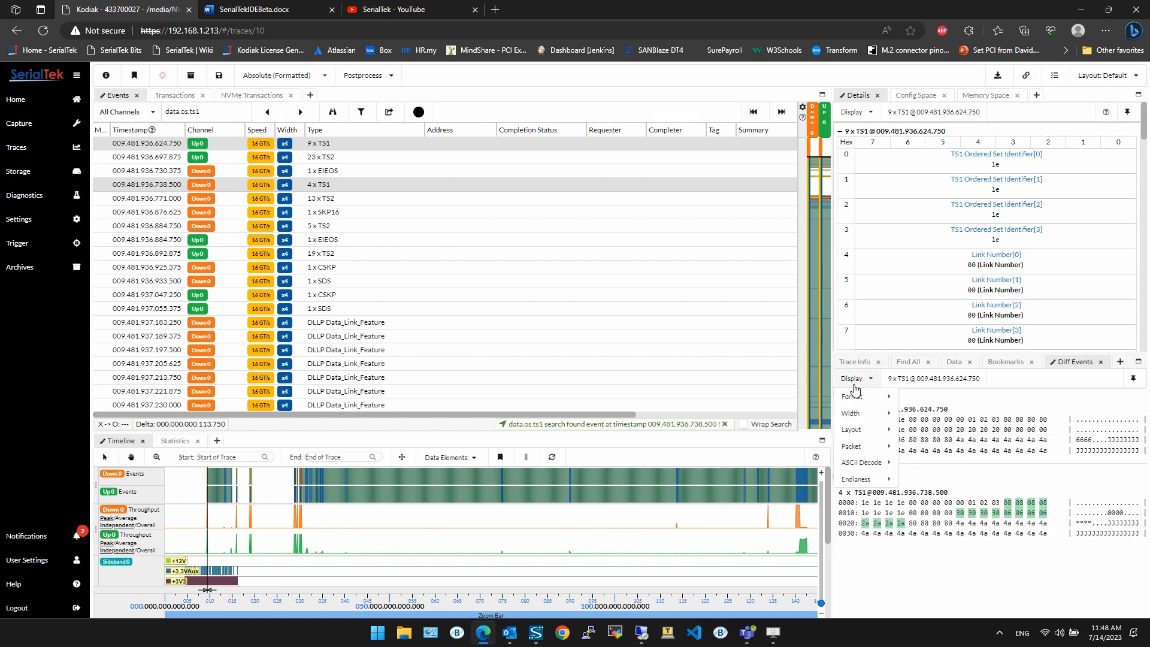
mouse_move(853, 397)
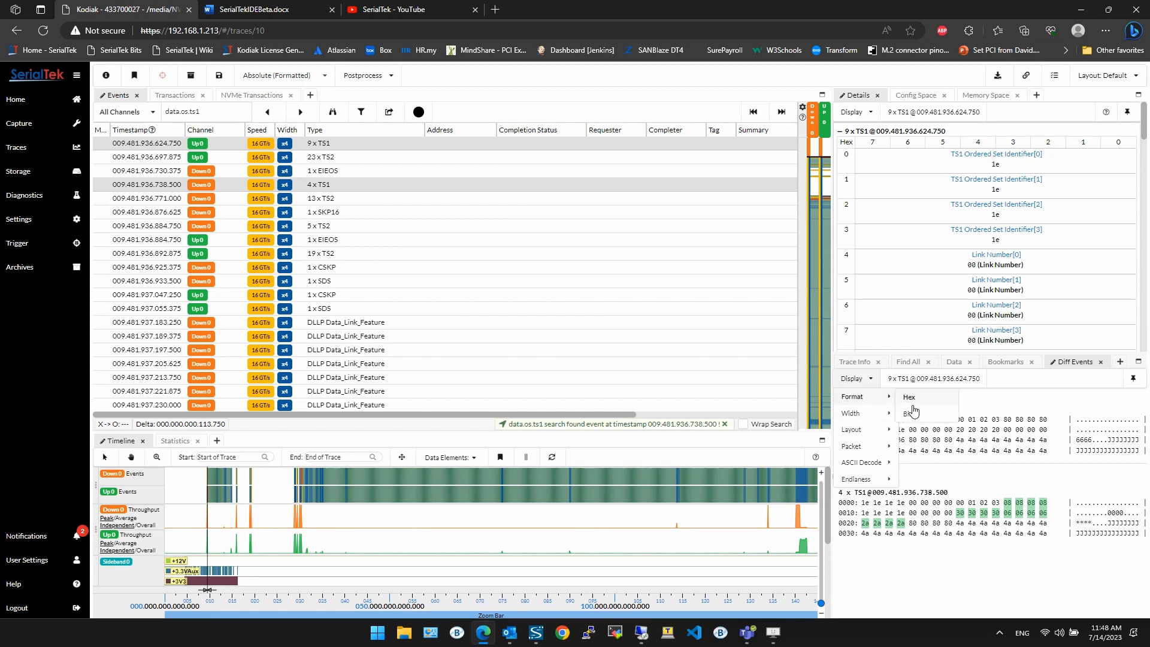
left_click(926, 405)
left_click(862, 386)
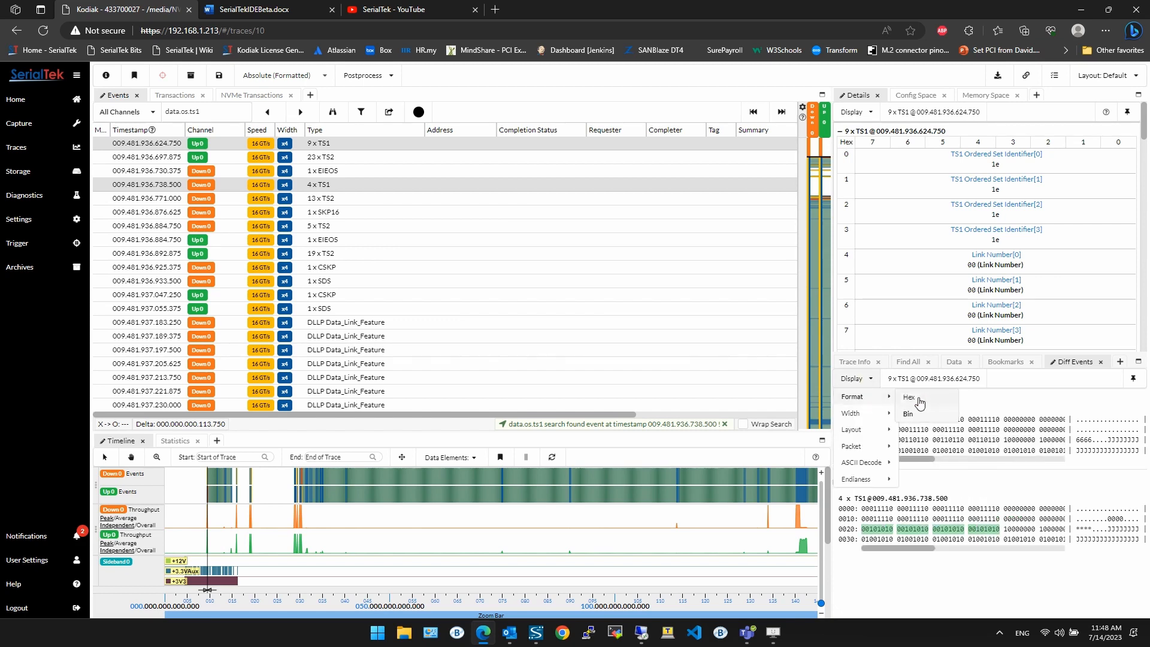
left_click(916, 397)
Step: Set the Diff Events endianness to Little Endian
left_click(865, 386)
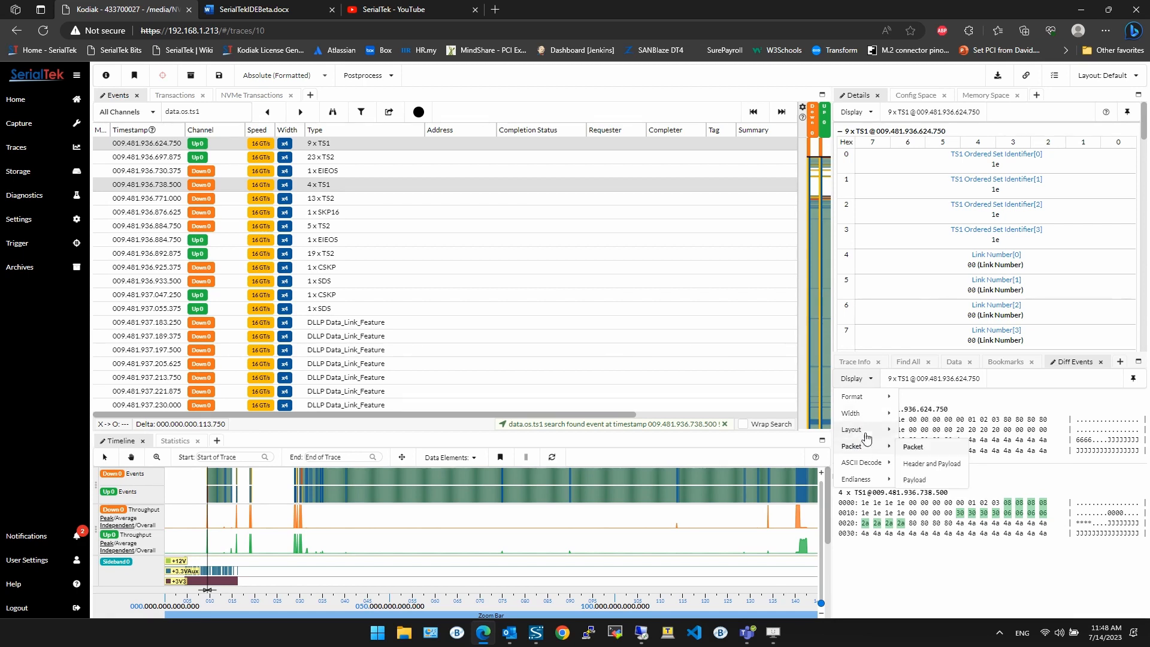
mouse_move(865, 453)
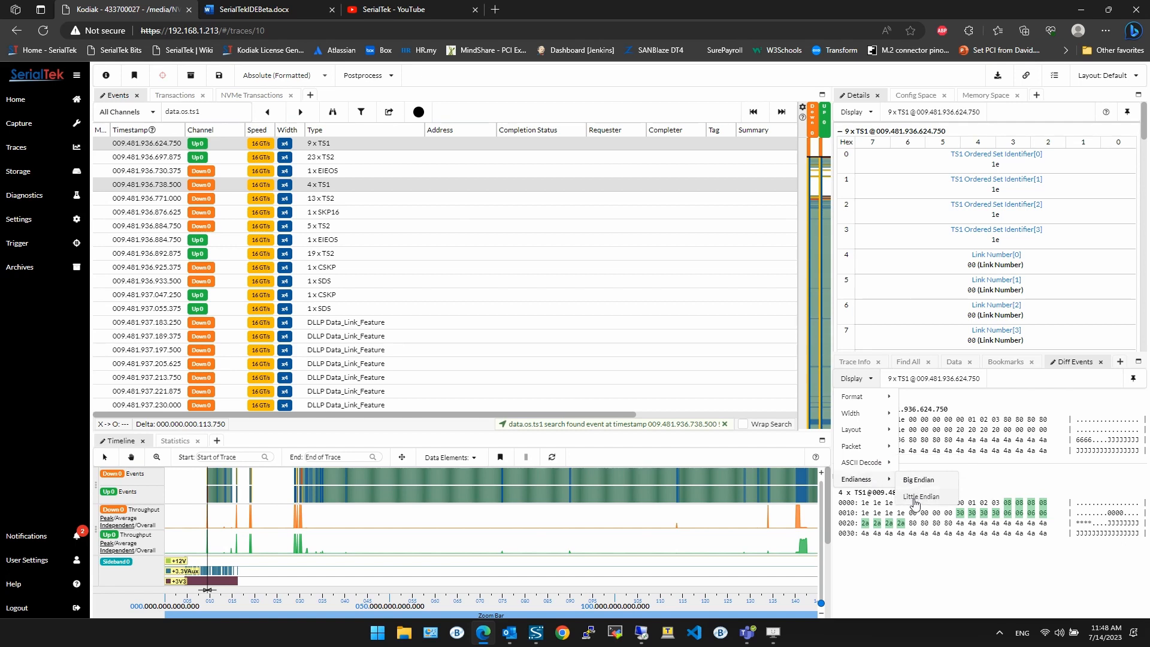
left_click(915, 497)
Step: Set the Diff Events endianness back to Big Endian
left_click(850, 378)
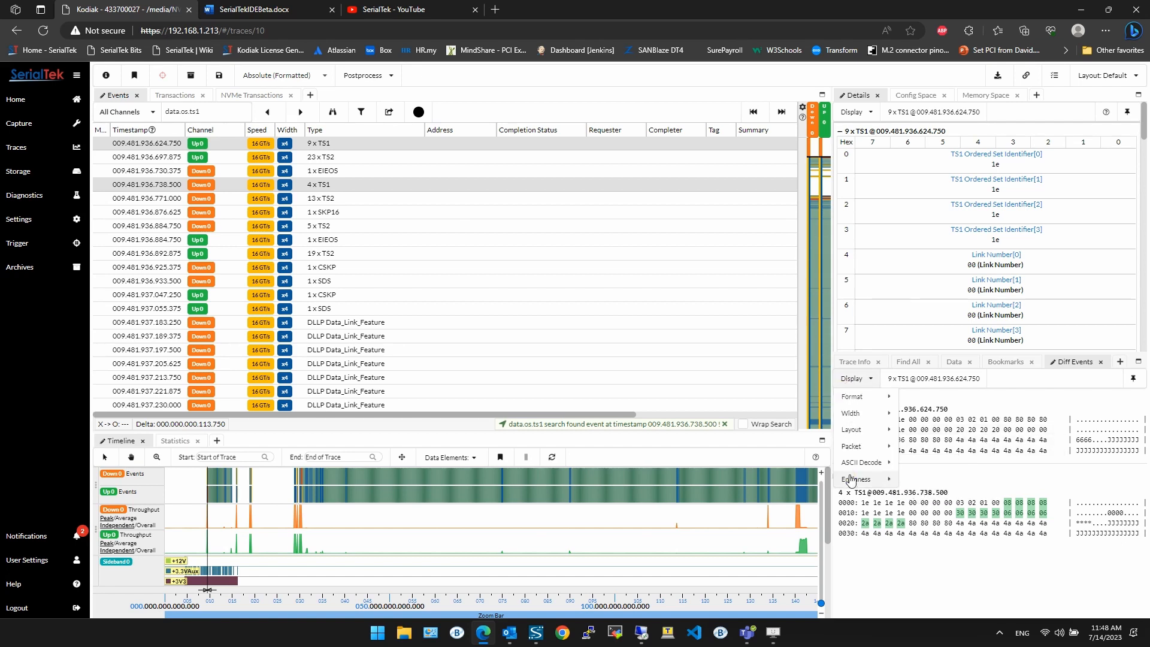
mouse_move(850, 479)
left_click(919, 484)
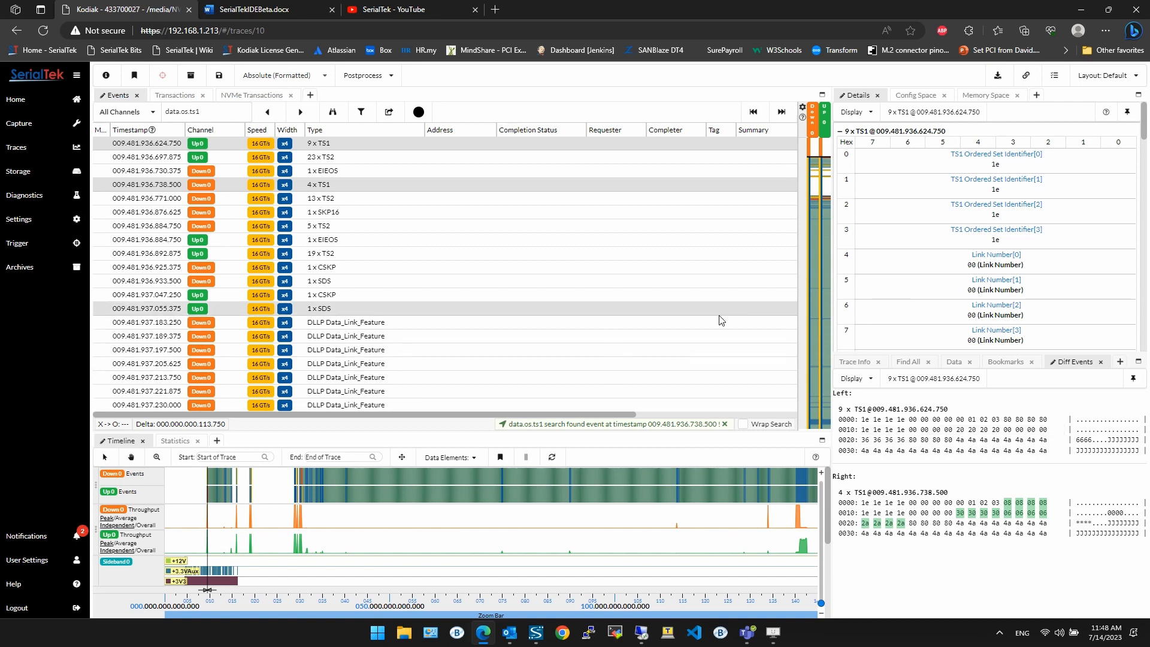
Step: Compare the 5 x TS2 event against the 19 x TS2 and 13 x TS2 events in Diff Events
left_click(359, 225)
left_click(354, 252, "ctrl")
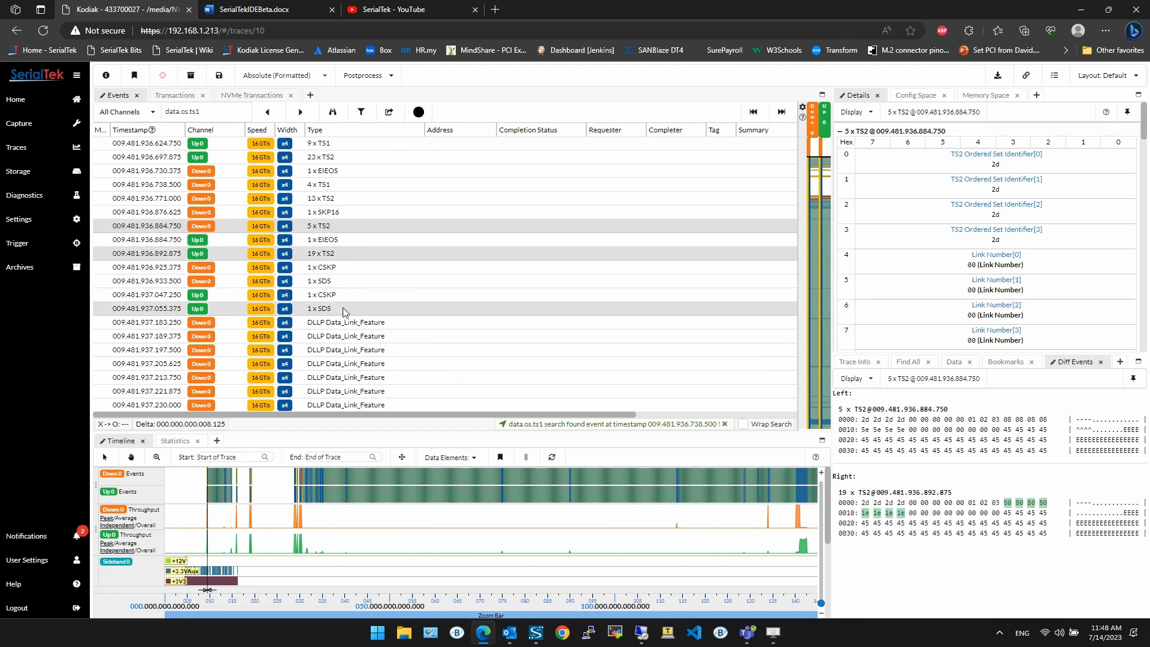
left_click(339, 198, "ctrl")
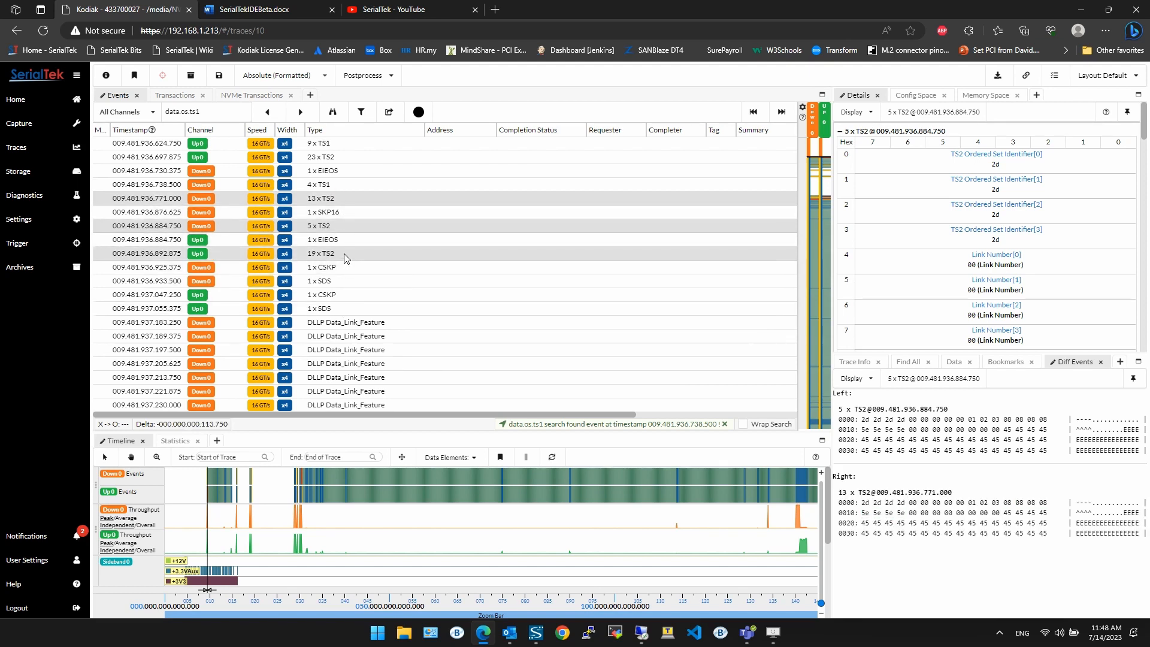
Step: Compare the 23 x TS2 event against the 19 x TS2 and 5 x TS2 events in Diff Events
left_click(345, 157)
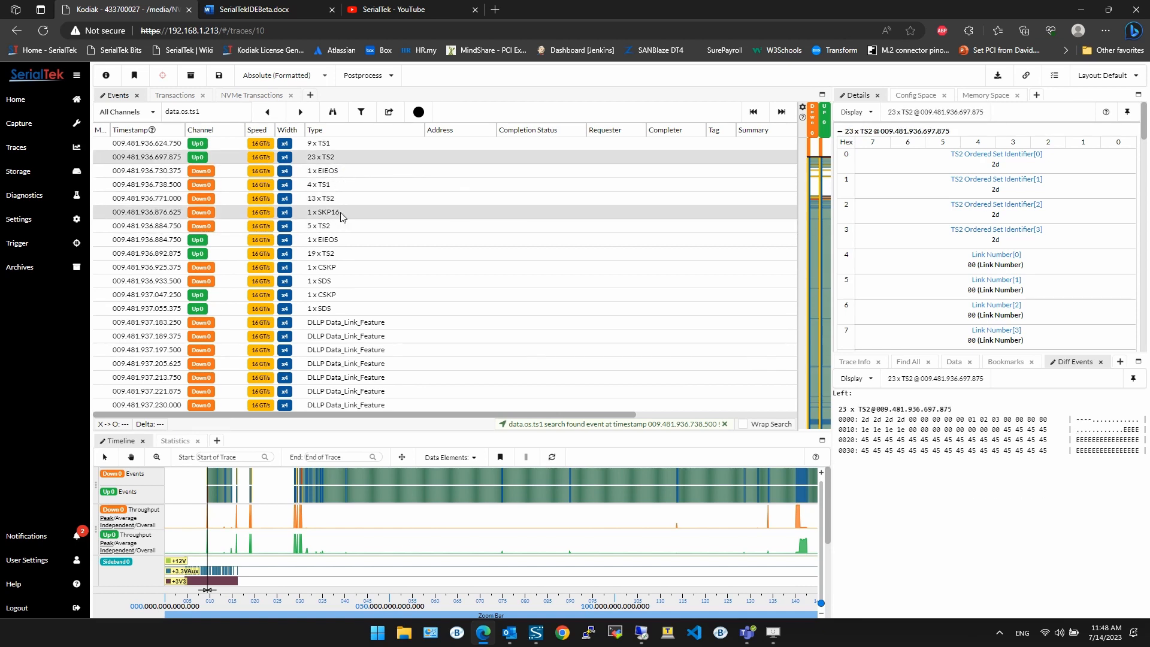
left_click(347, 254, "ctrl")
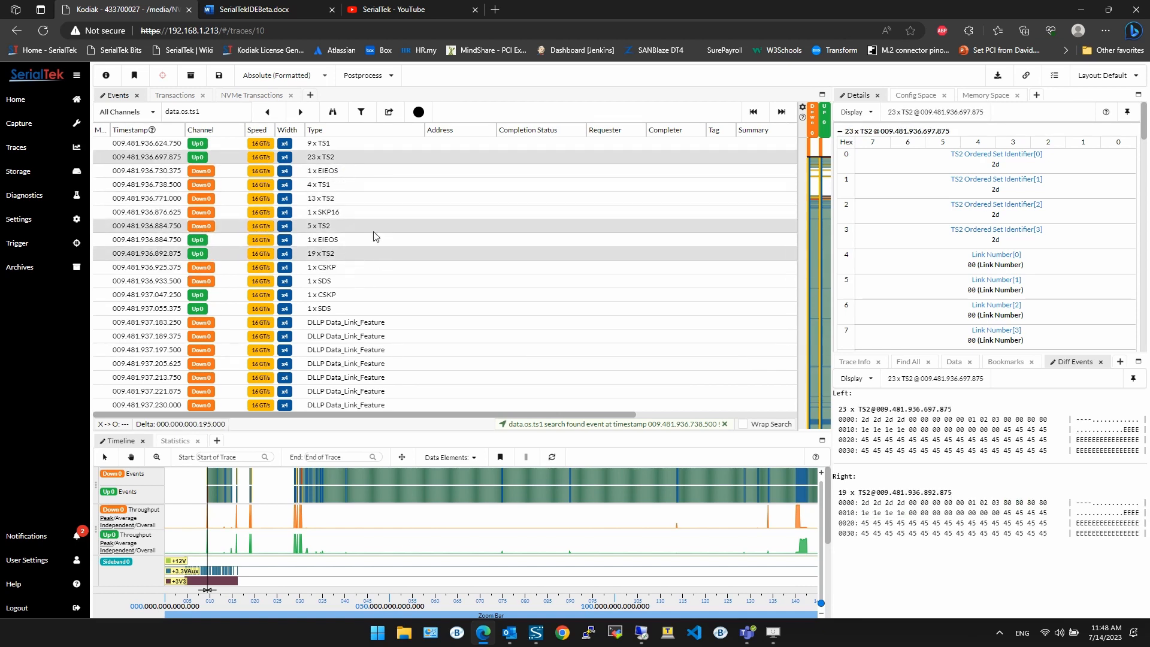
left_click(362, 212)
left_click(347, 157)
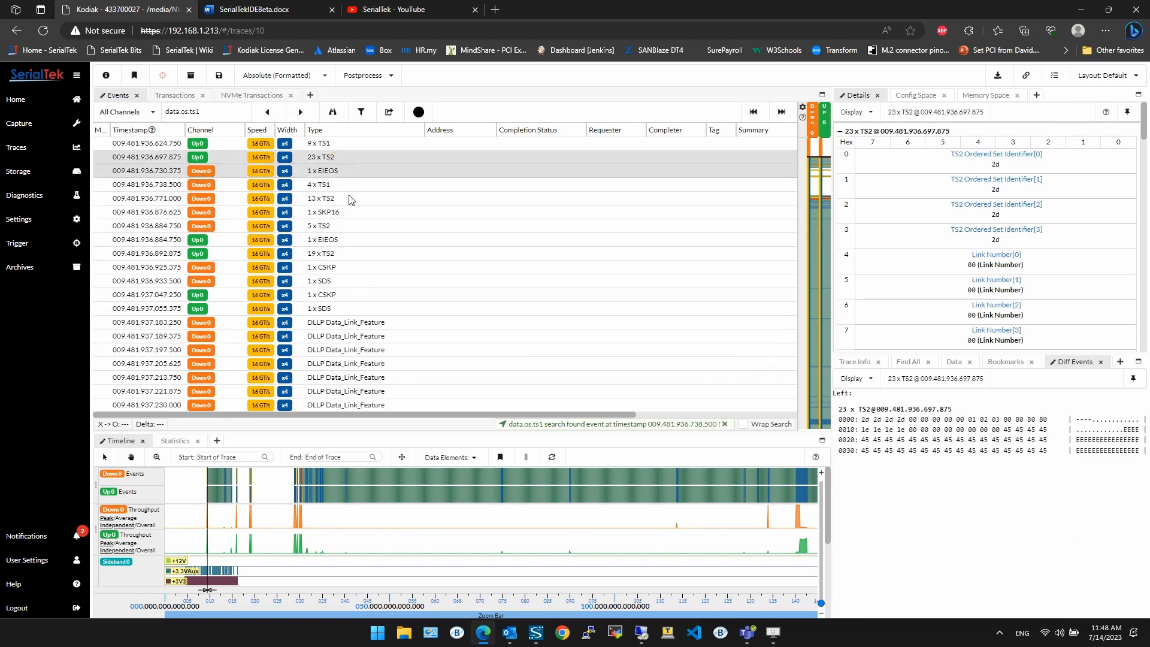
left_click(349, 255, "ctrl")
left_click(355, 228, "ctrl")
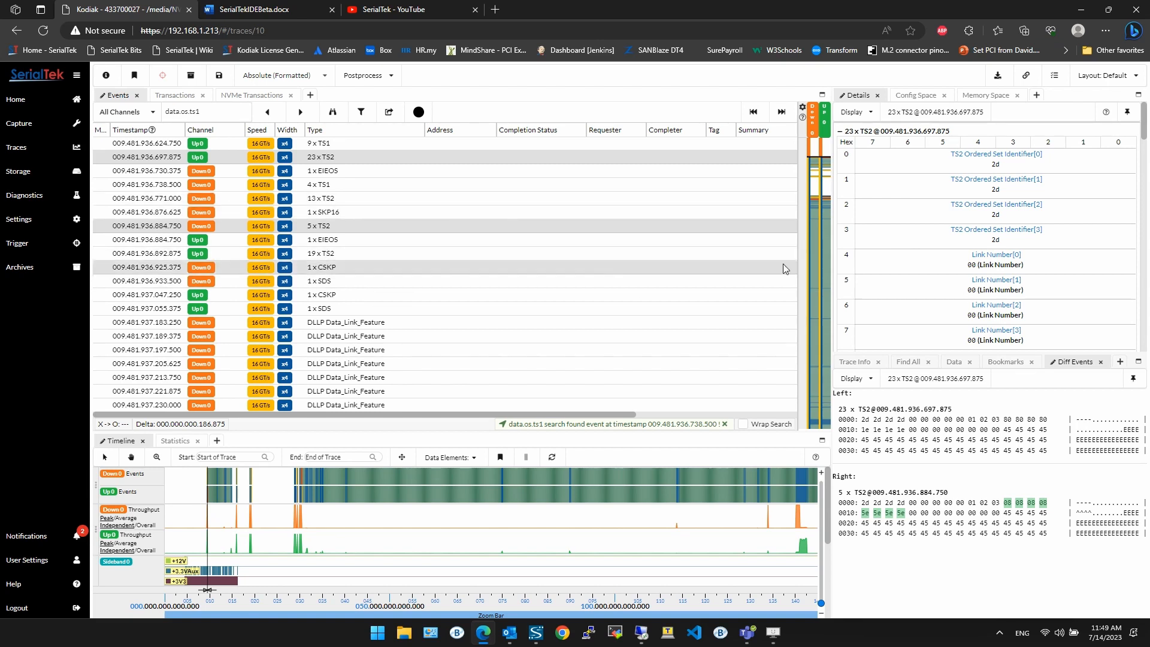
Step: Scroll up the events list and select the 32 x TS1 event to inspect its data and decoded fields
scroll(1003, 253, "down", 1)
scroll(1003, 253, "up", 1)
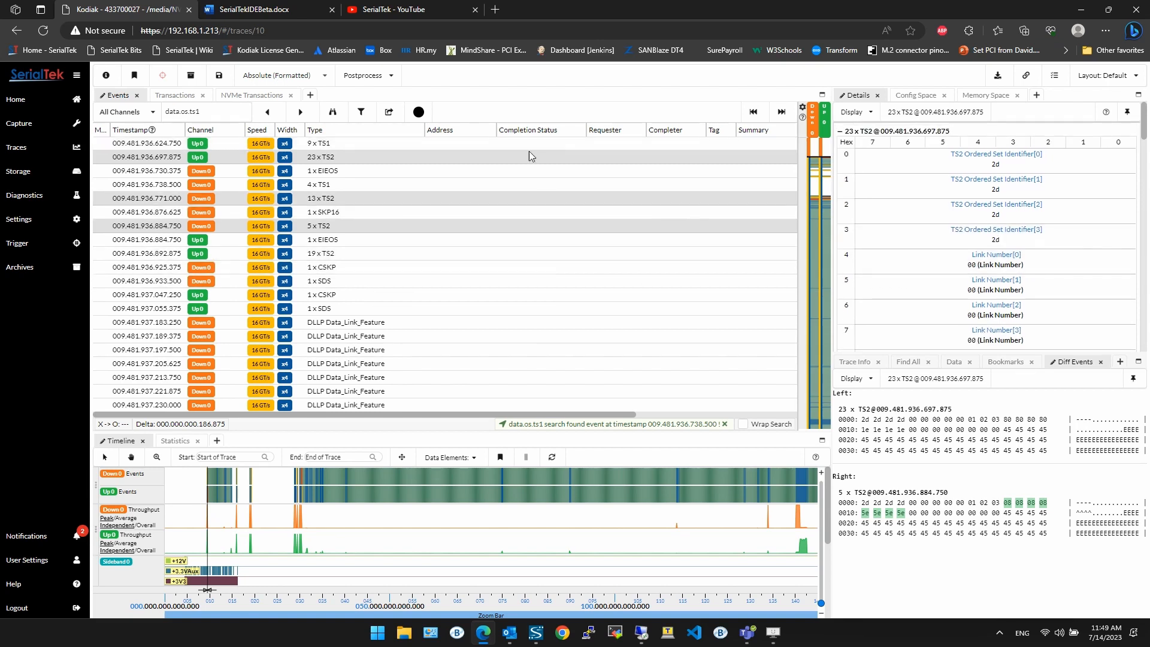
scroll(360, 212, "up", 5)
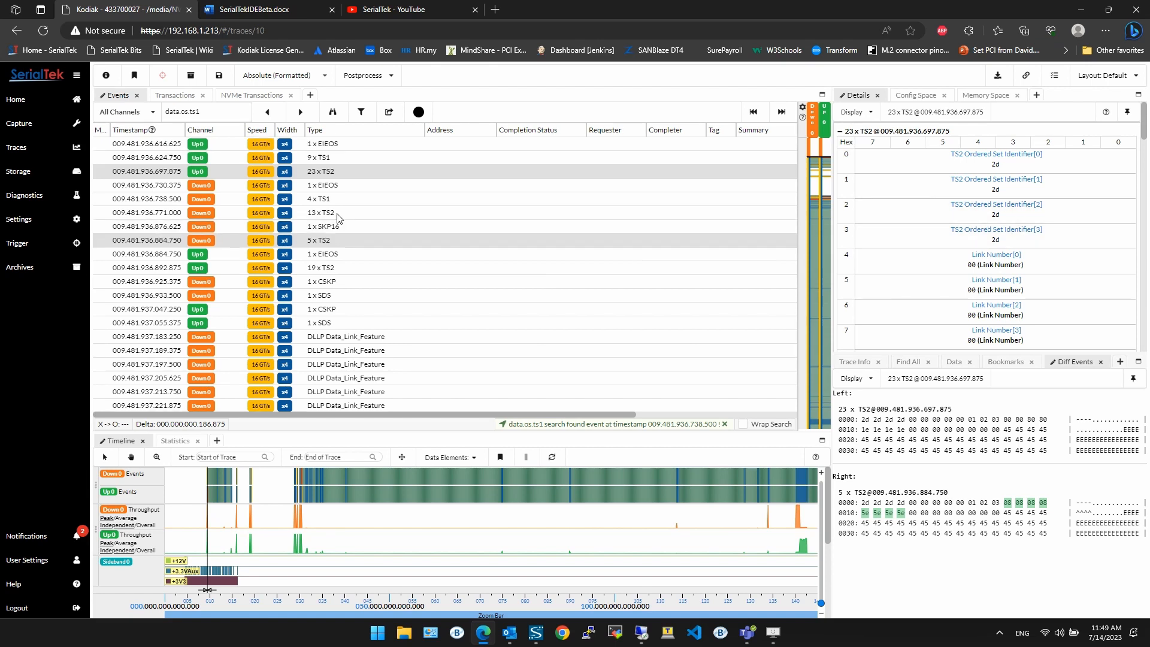
left_click(360, 161)
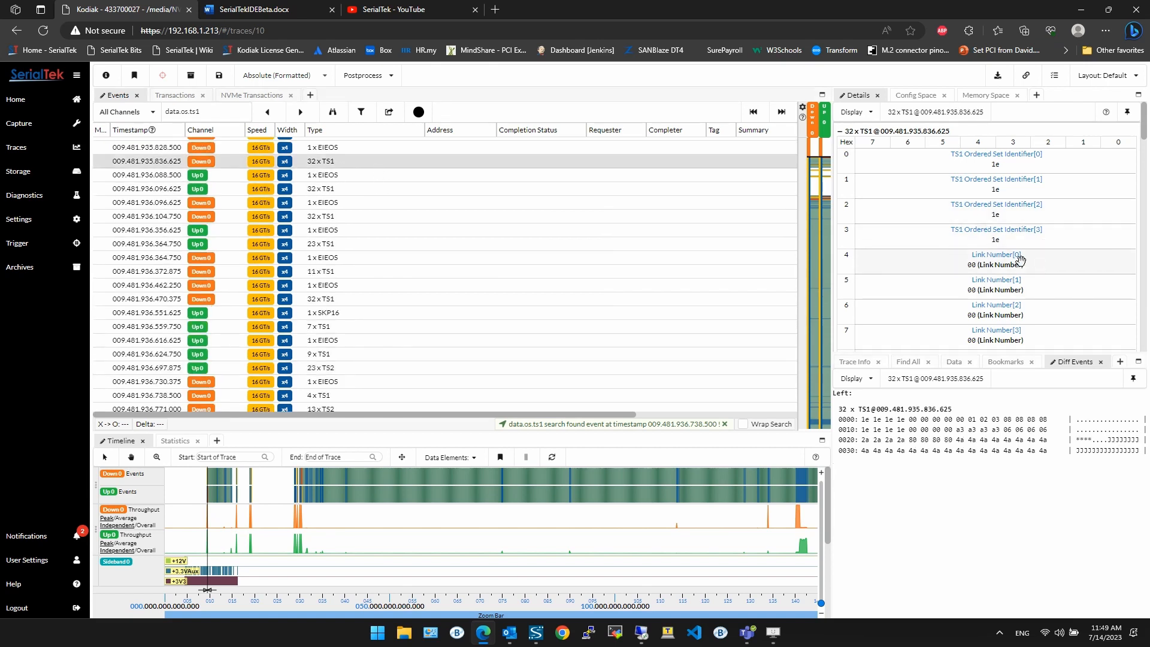
scroll(1018, 220, "down", 1)
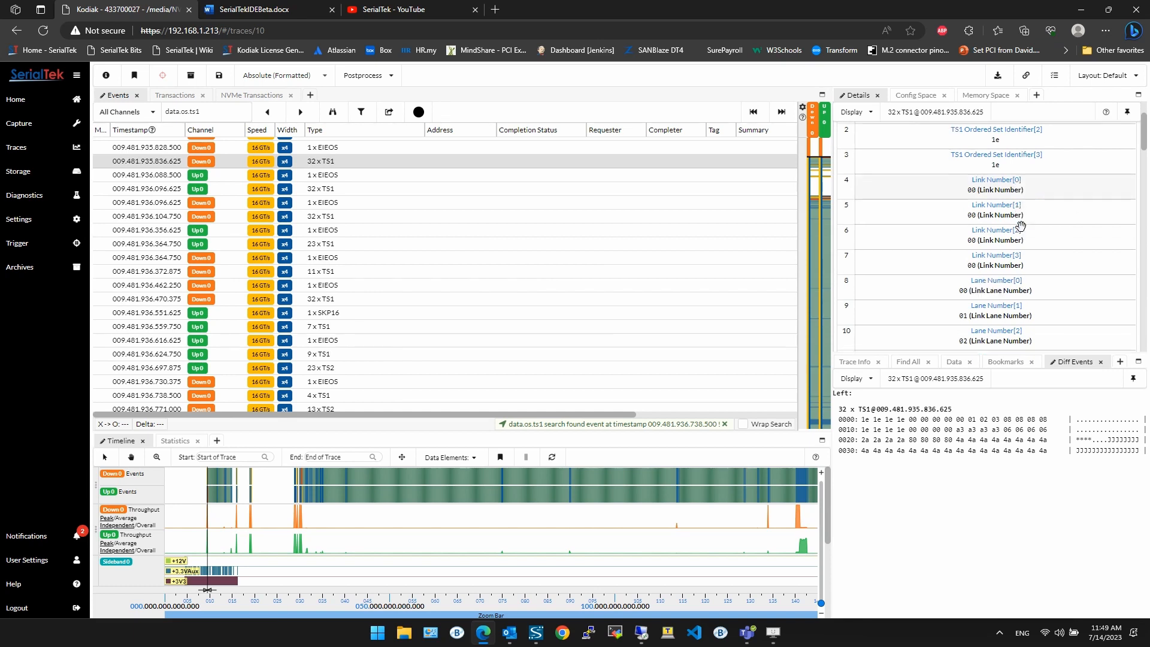
Step: Add the Link Number and Lane Number fields from the TS1 details as columns in the Events list and widen them
scroll(1012, 227, "up", 1)
left_click_drag(994, 261, 437, 133)
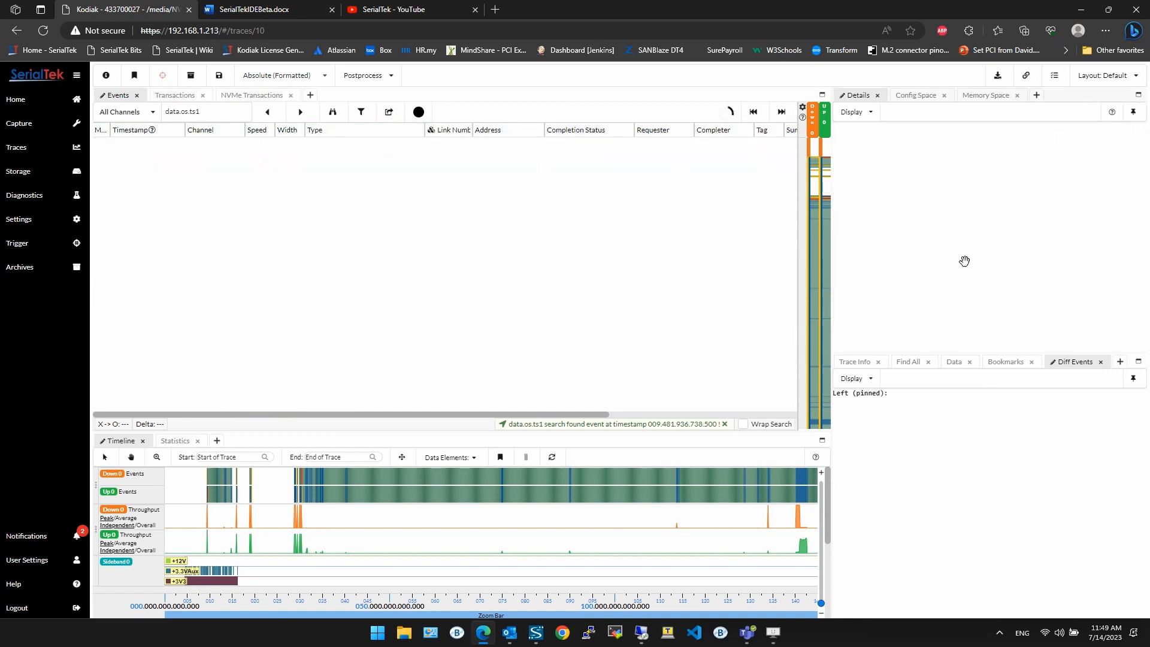
left_click_drag(982, 288, 503, 132)
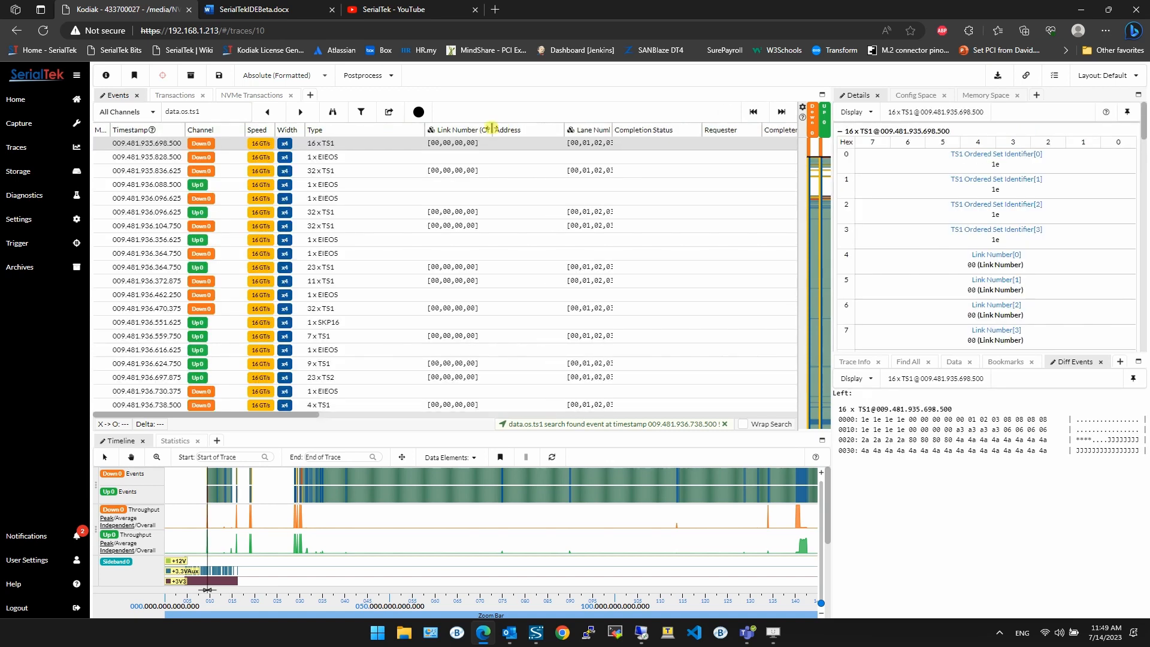
left_click_drag(585, 129, 536, 129)
Step: Scroll through the events list and the decoded TS1 fields to review the new Link and Lane Number columns
scroll(557, 281, "up", 5)
scroll(473, 262, "up", 6)
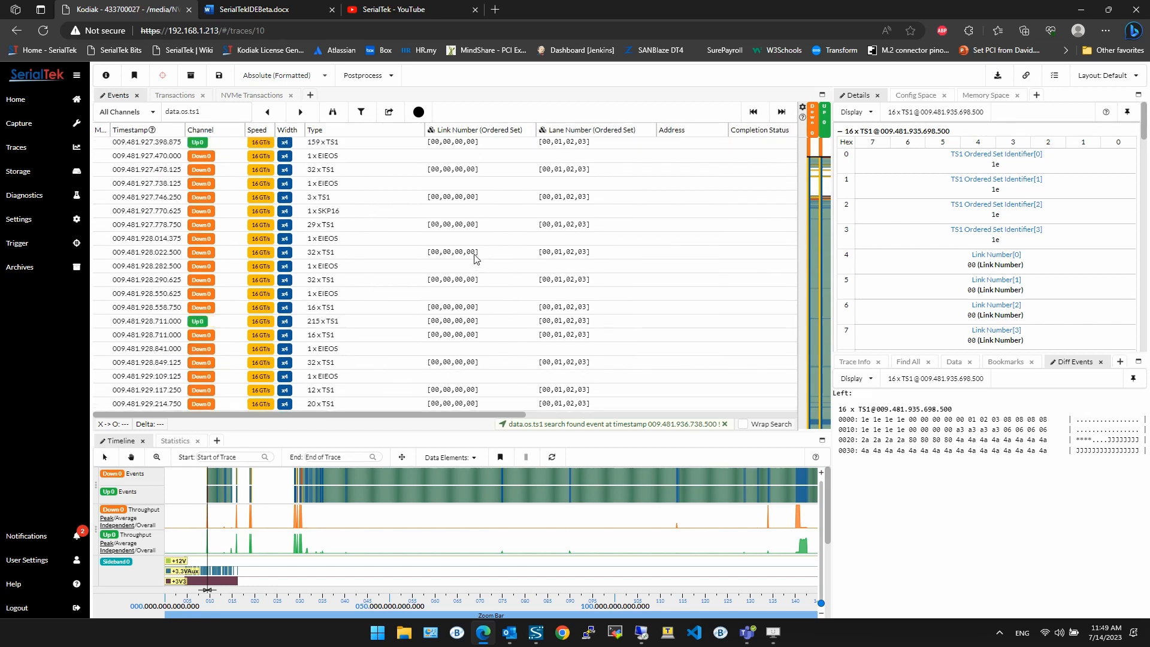
scroll(431, 257, "up", 3)
scroll(447, 165, "up", 8)
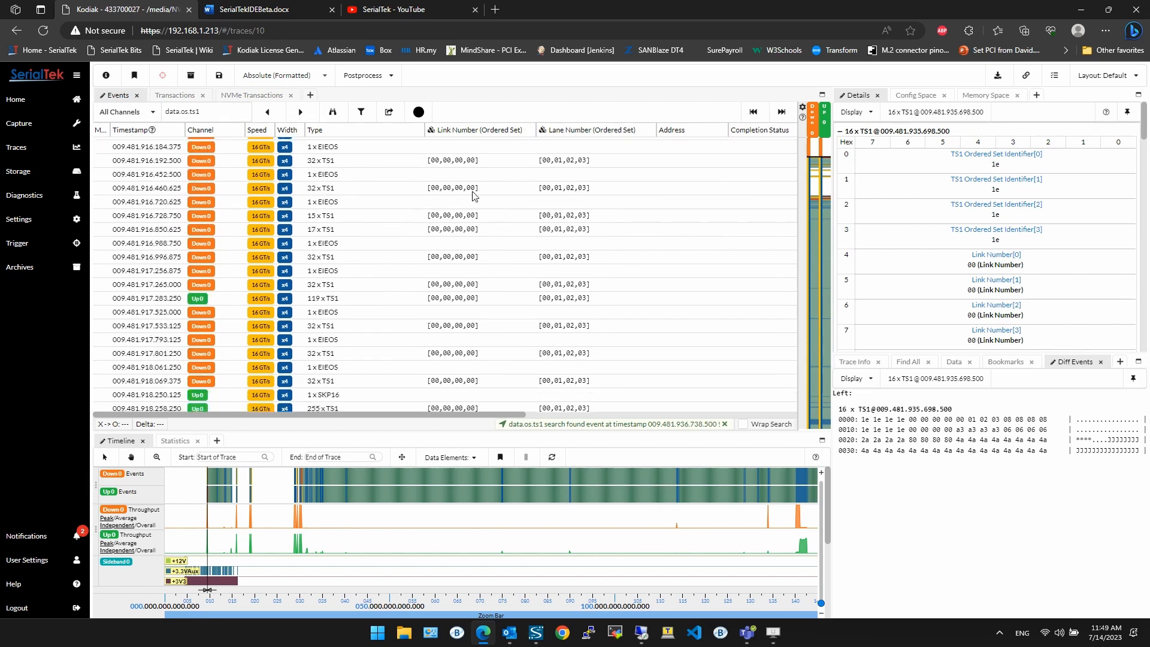
scroll(965, 220, "down", 5)
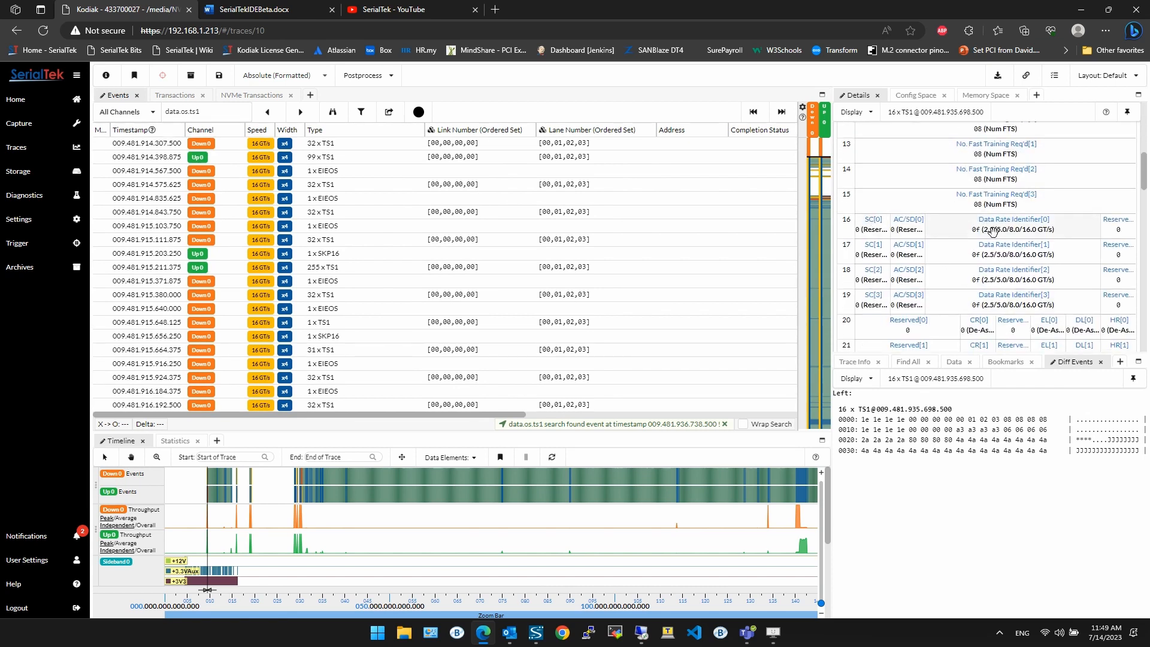
scroll(995, 223, "down", 4)
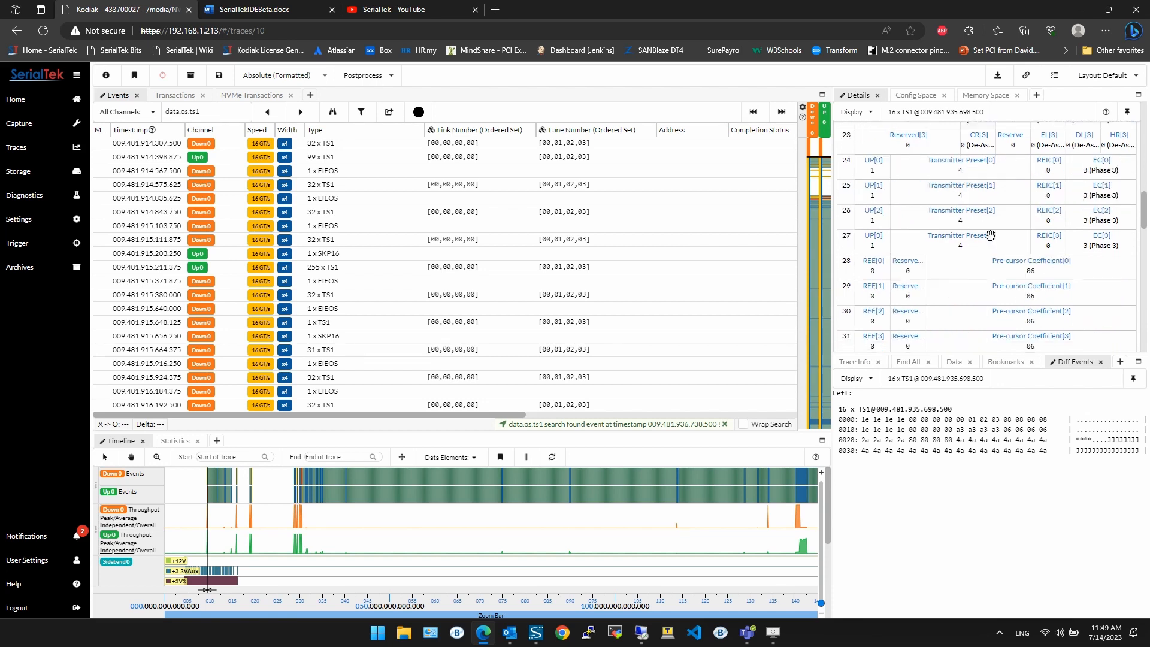
scroll(982, 236, "down", 13)
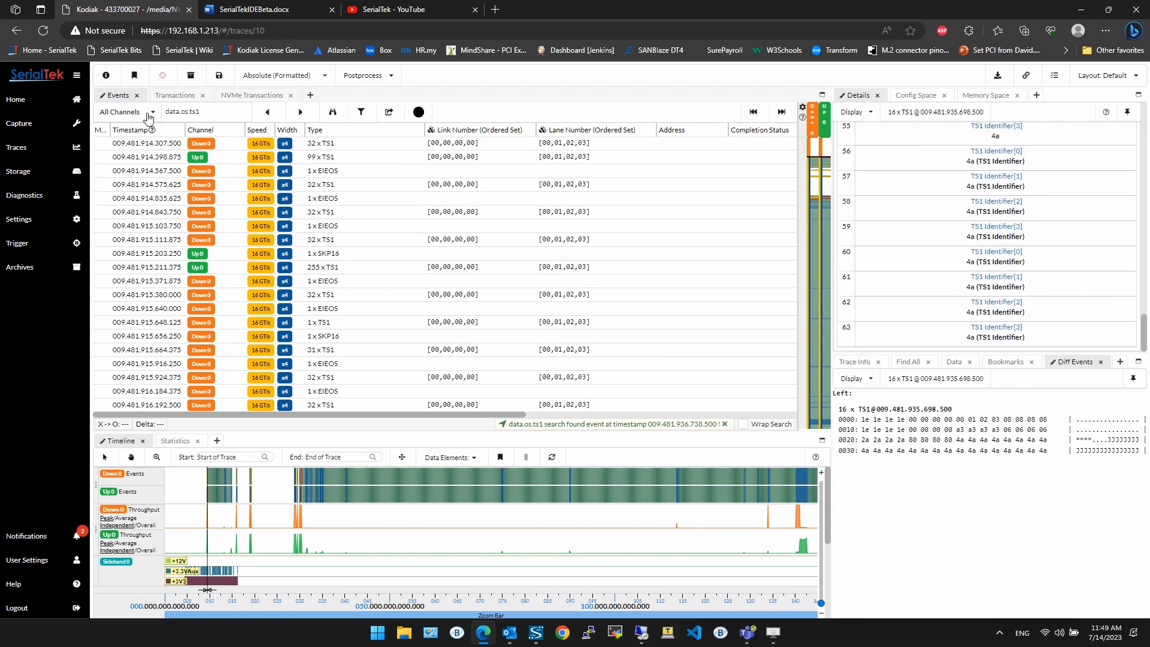
Step: Switch to the Transactions list, select a TLP CfgRd0 row, and add its SDP field as a column
left_click(174, 95)
left_click(252, 95)
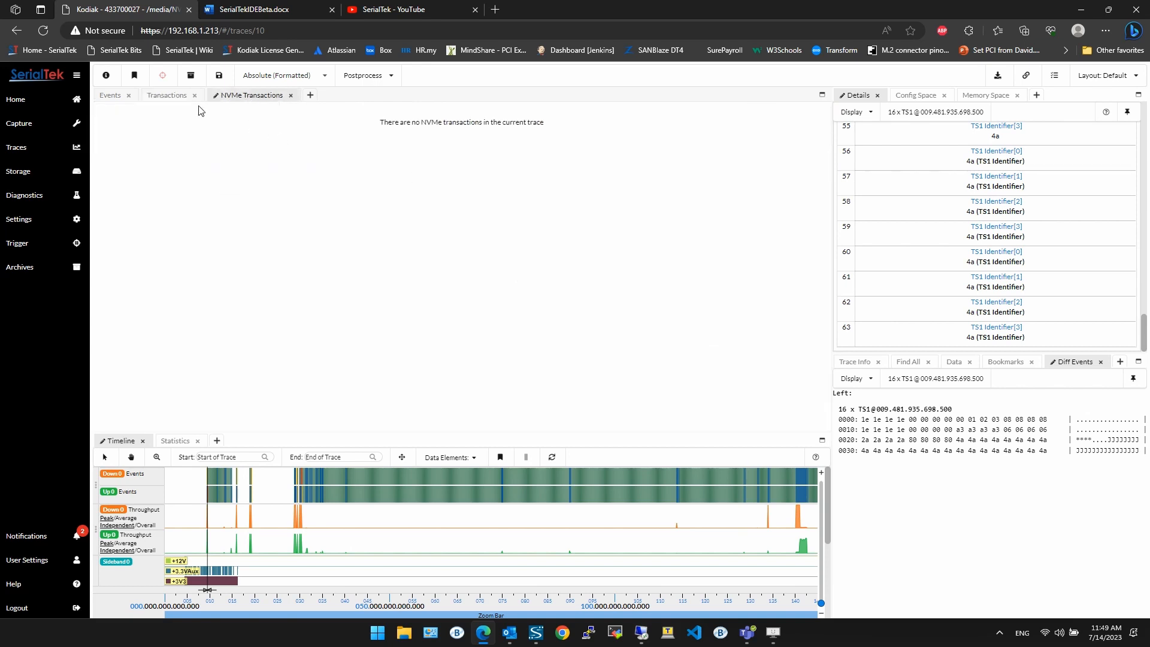
left_click(170, 95)
left_click(359, 254)
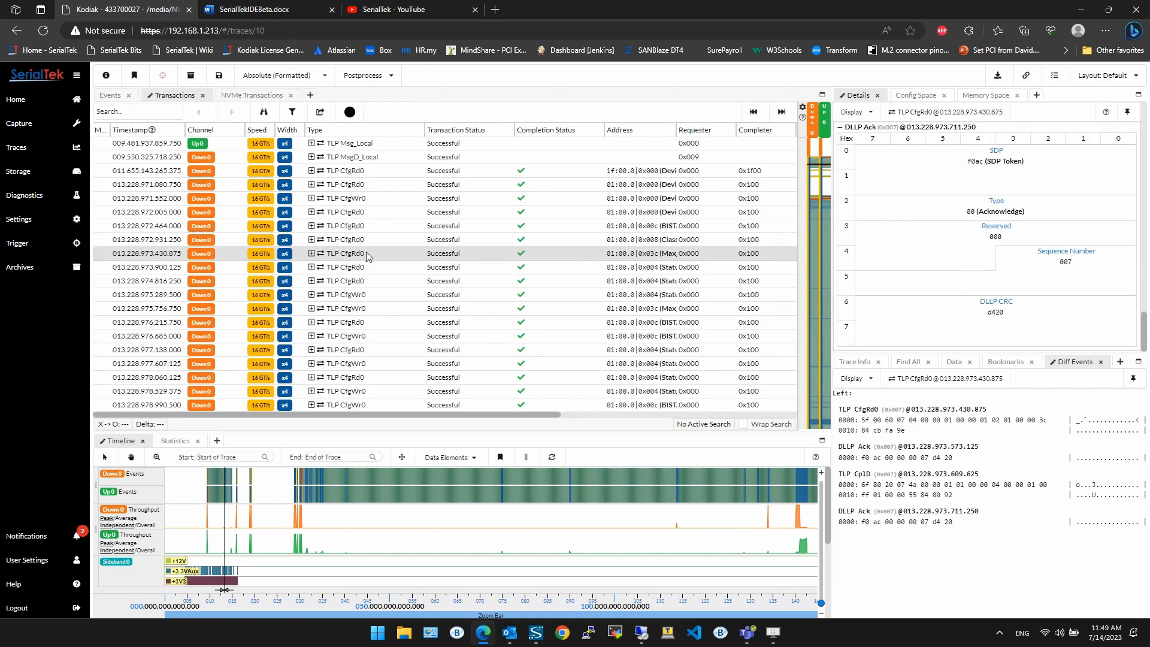
left_click_drag(963, 163, 429, 134)
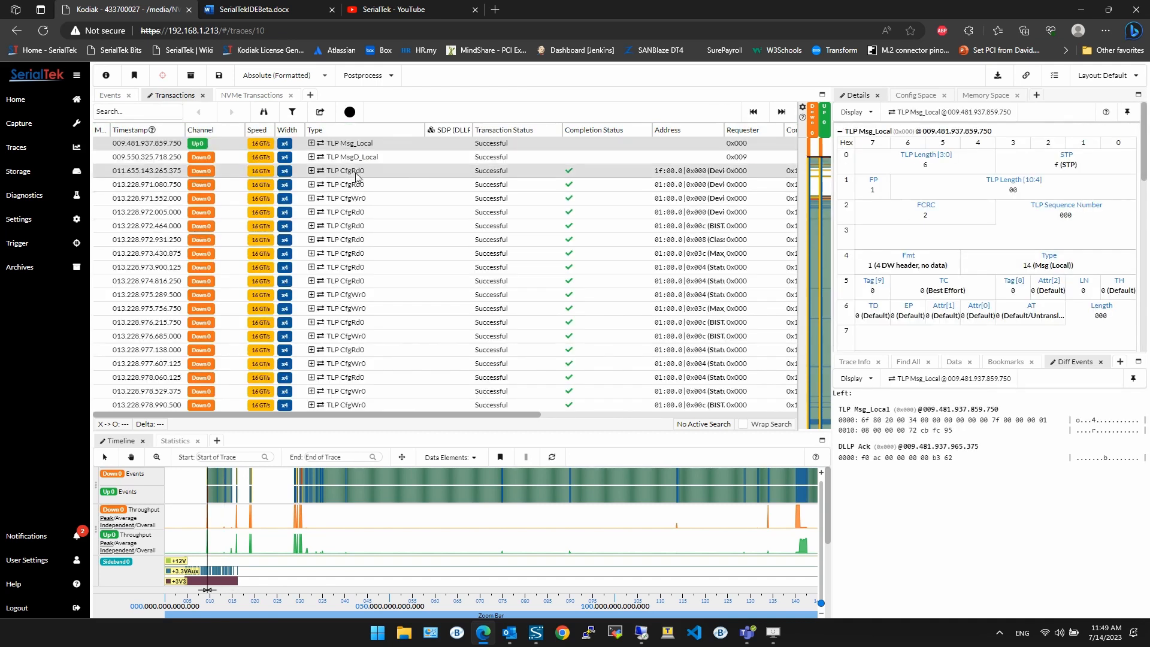
Step: Widen the SDP (DLLP) column in the Transactions list
scroll(354, 175, "up", 2)
scroll(991, 193, "down", 5)
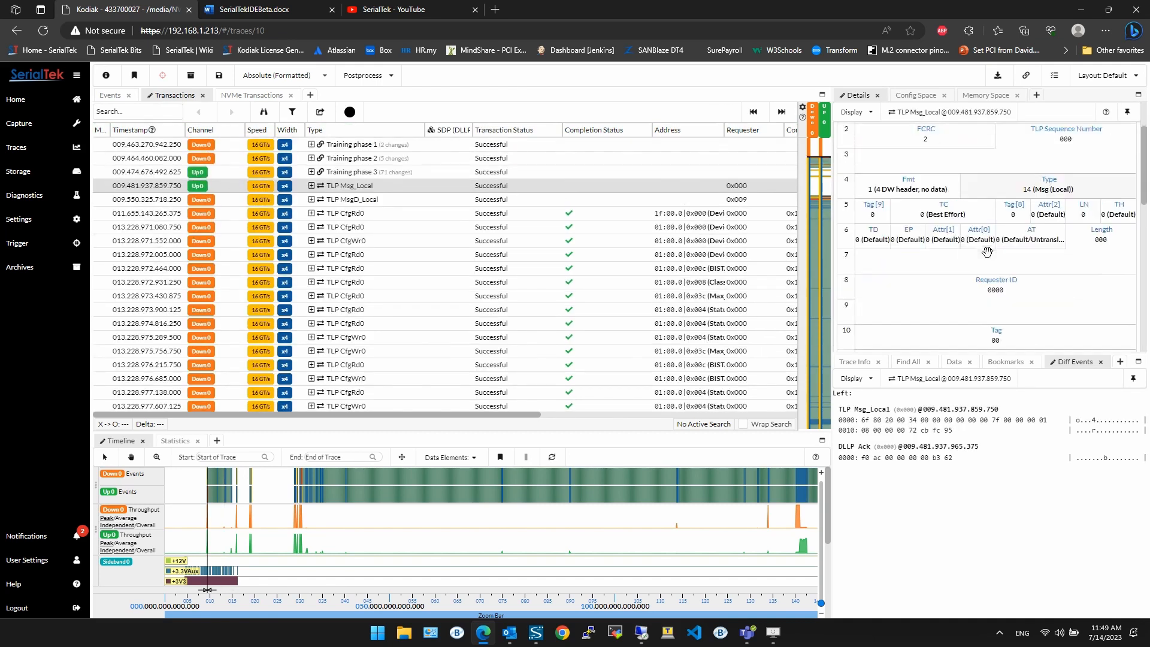
scroll(990, 282, "up", 5)
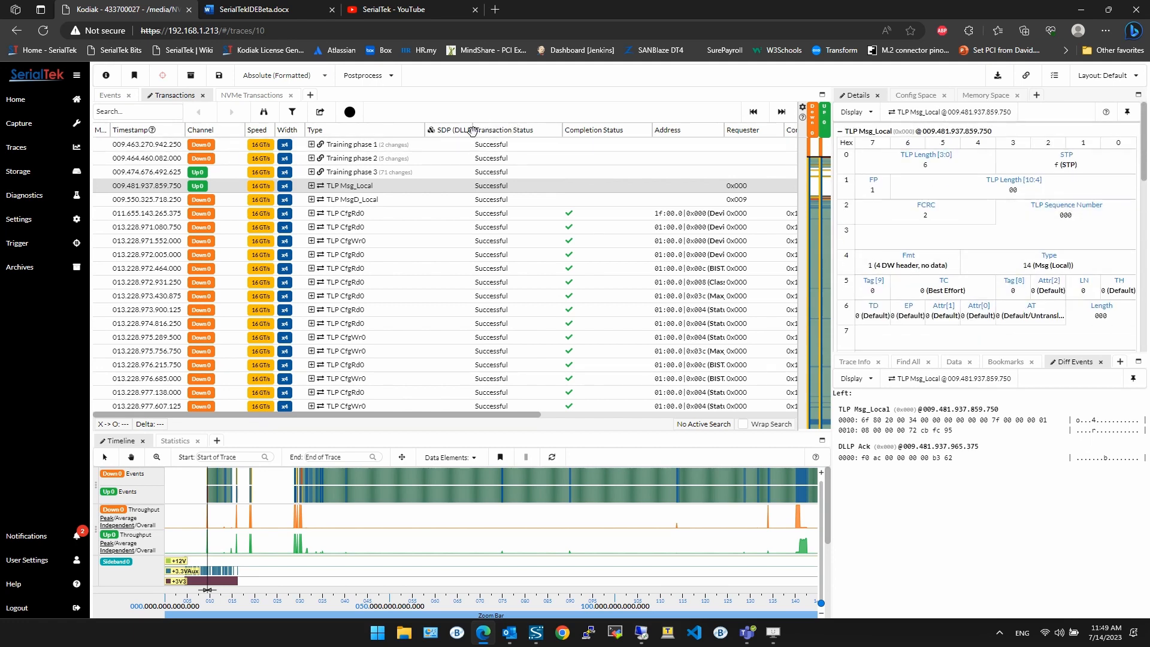
left_click_drag(471, 130, 563, 130)
Step: Add the TLP Fmt field as a column in the Events list, then delete that column again
left_click(117, 98)
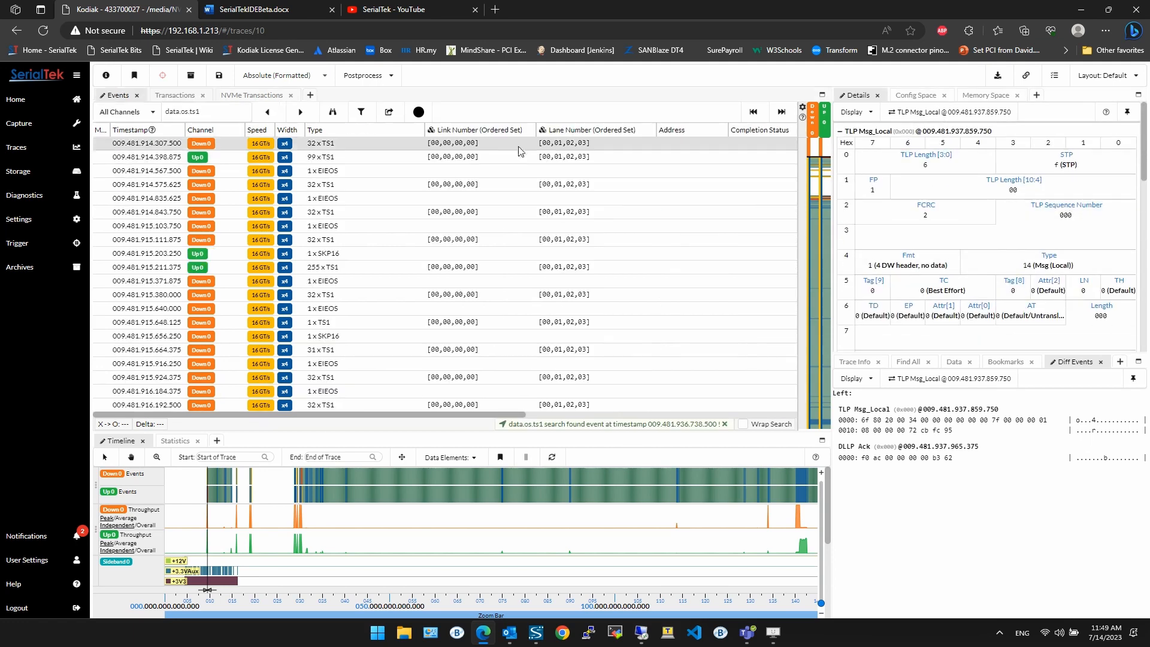
right_click(449, 129)
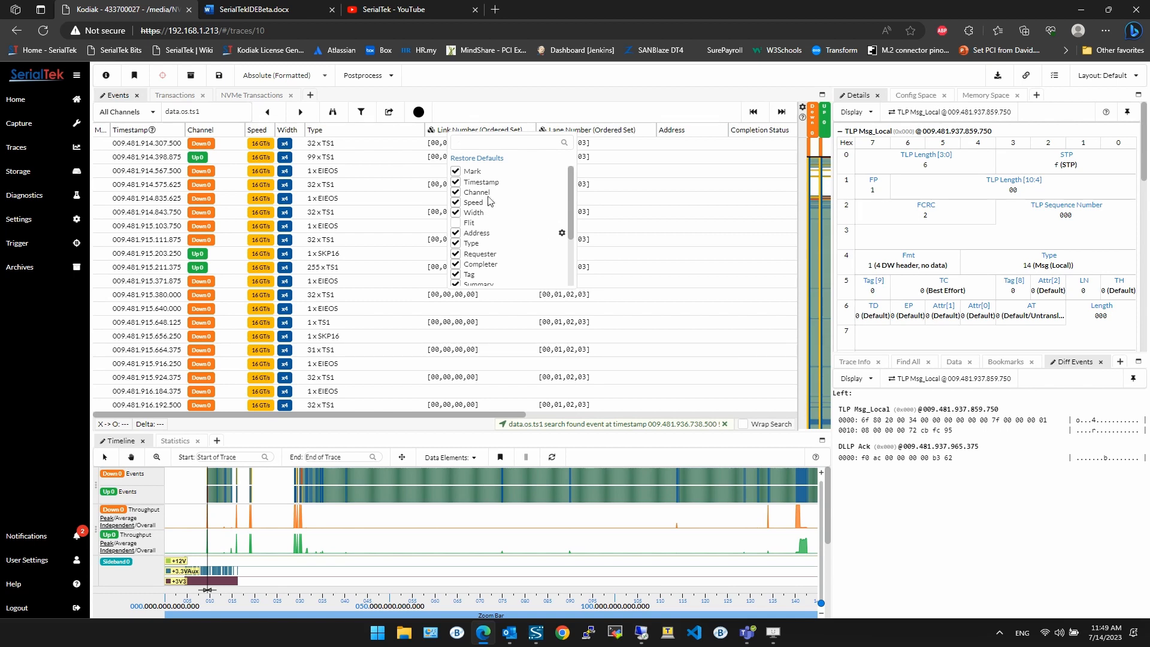
left_click_drag(926, 266, 502, 130)
right_click(547, 134)
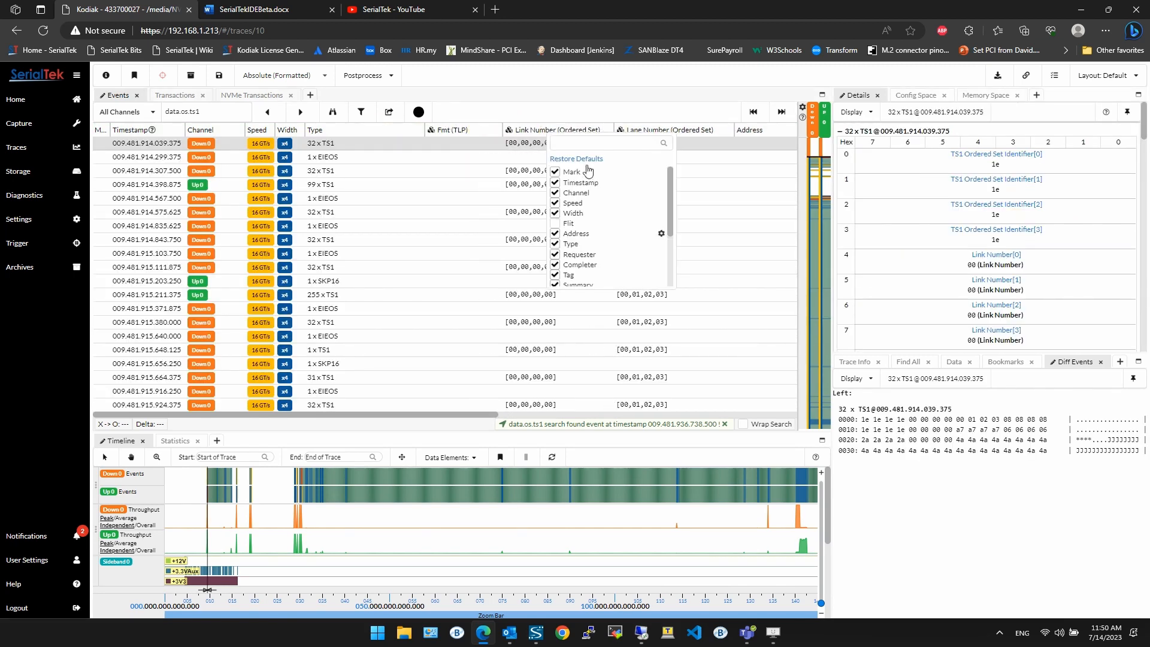
scroll(617, 223, "down", 3)
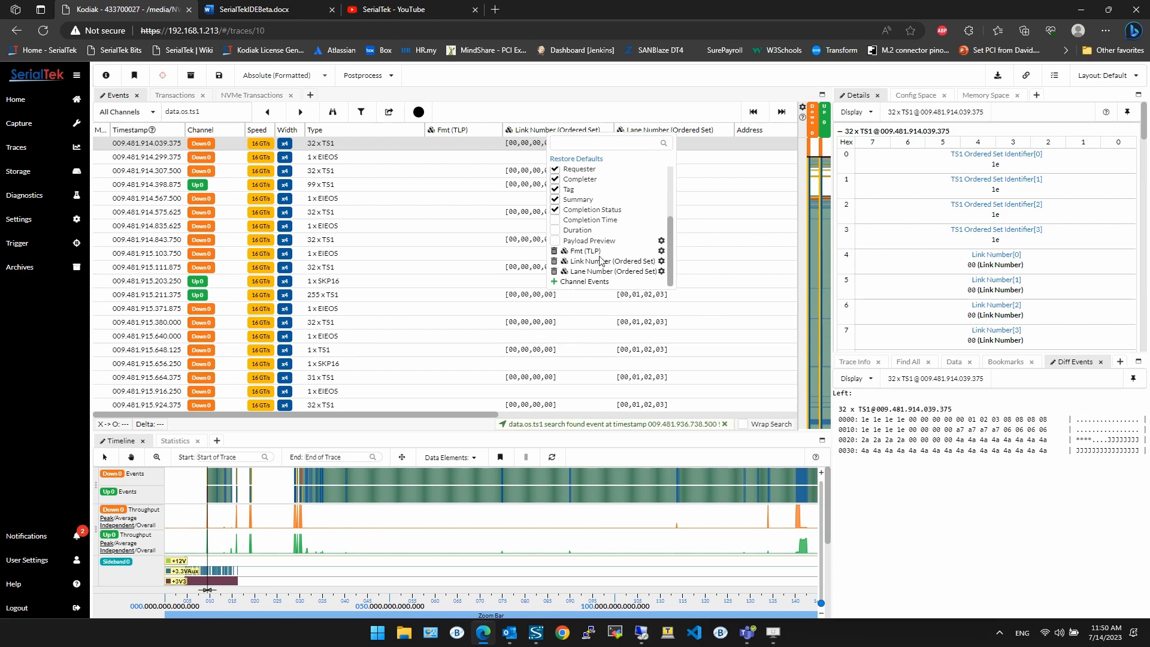
left_click(555, 252)
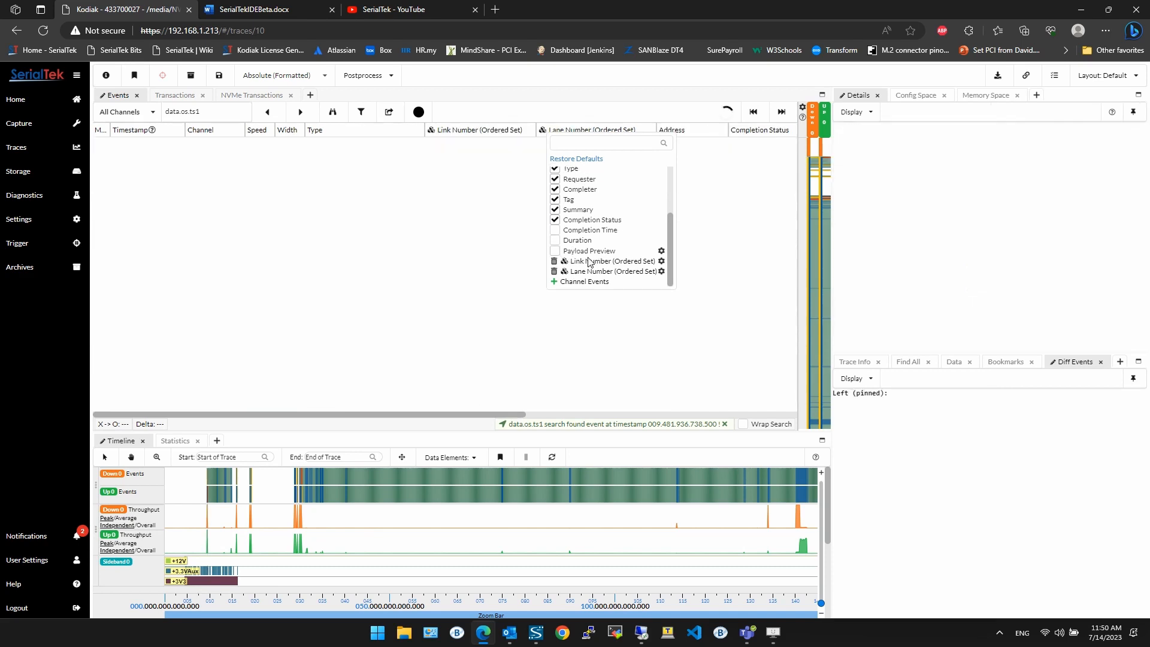
Step: Open the Link Number (Ordered Set) column configuration and add a conditional formatting rule
left_click(661, 262)
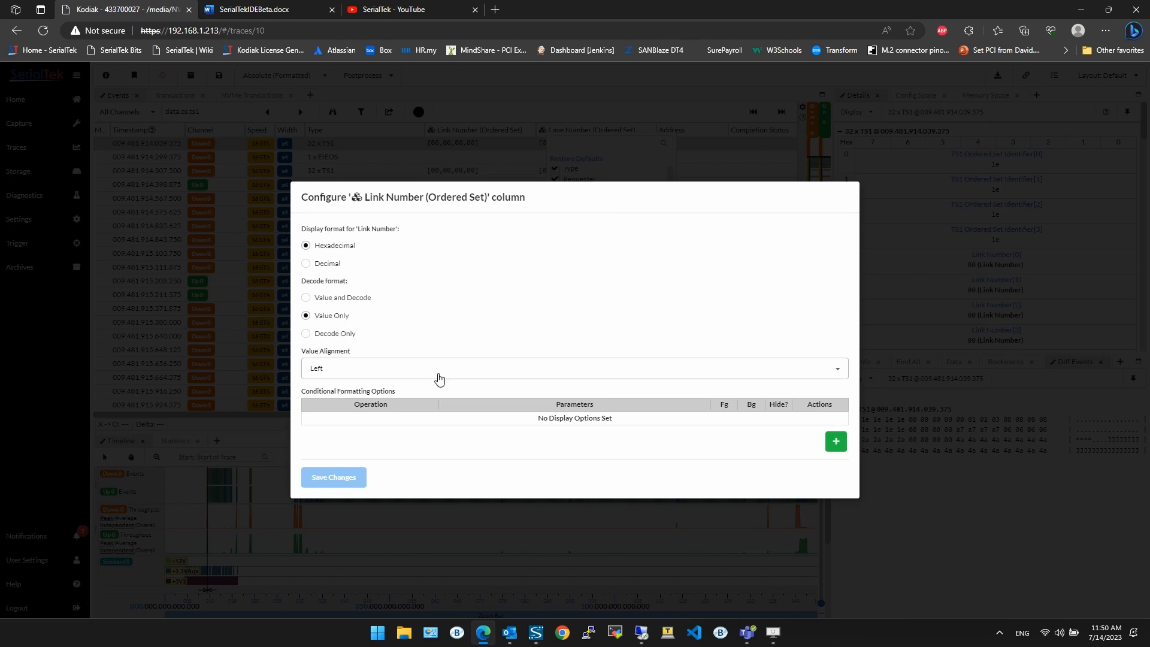
left_click(309, 367)
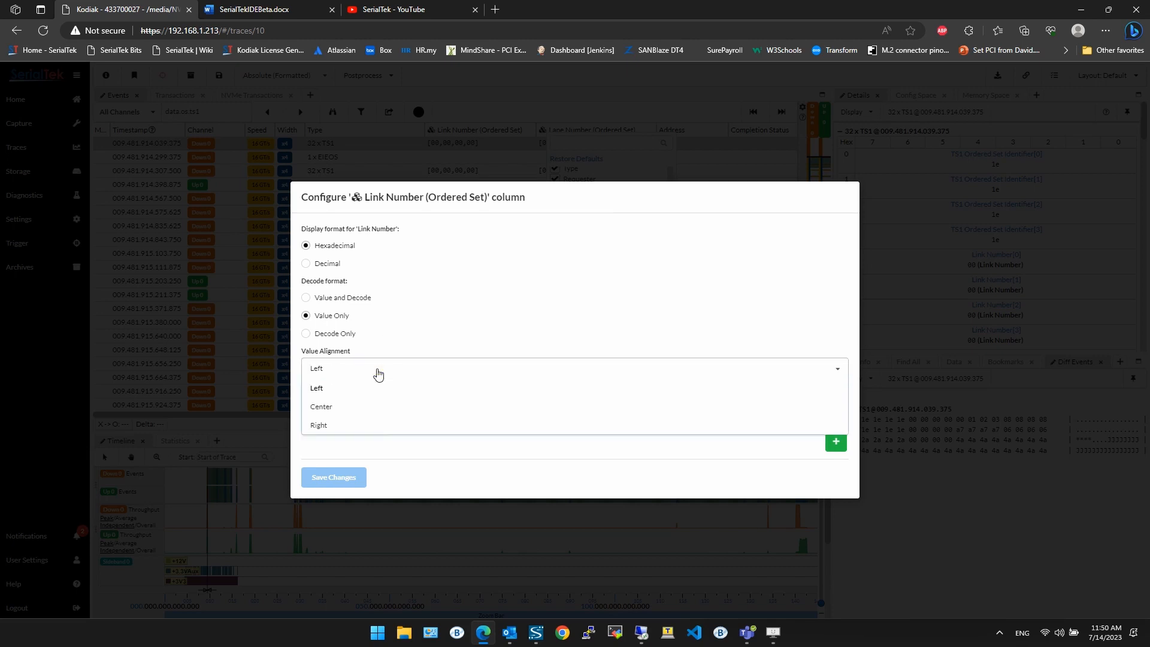
left_click(435, 315)
left_click(836, 441)
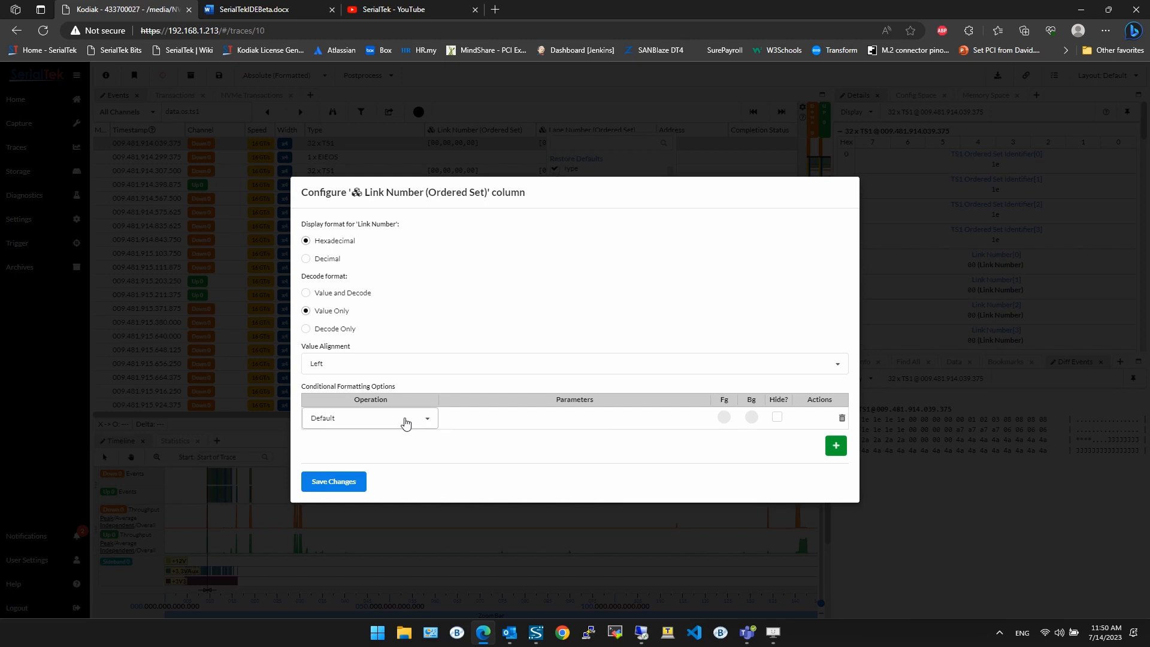
Step: Set the rule's operation to Not Equal To with the value 0
left_click(403, 418)
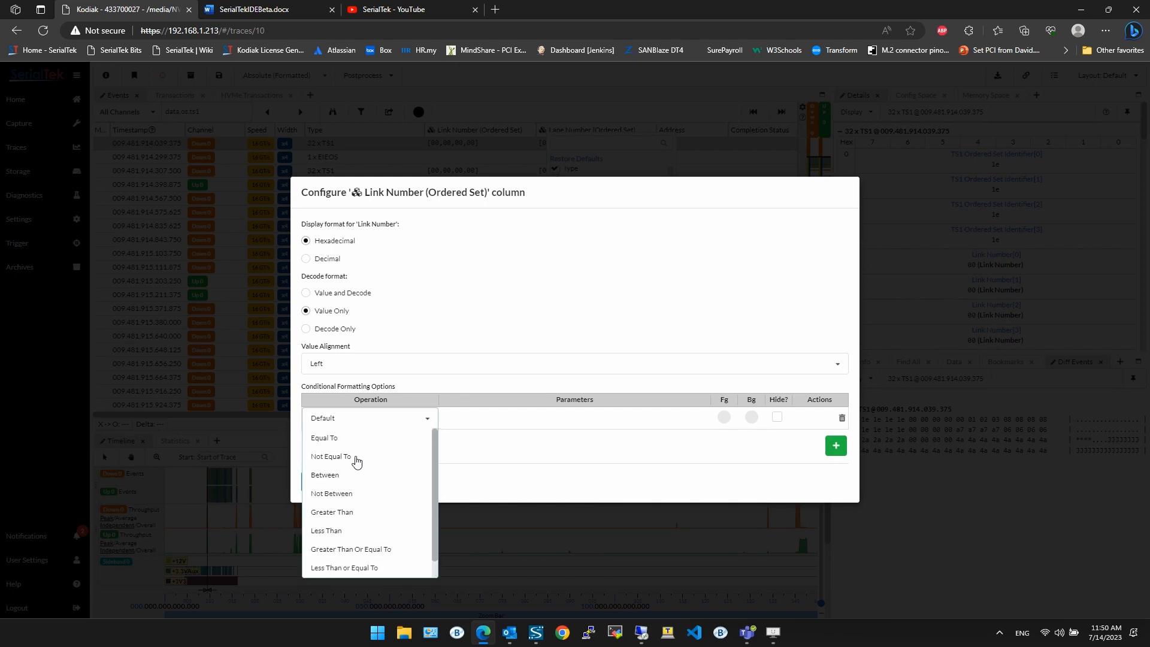
scroll(365, 490, "down", 1)
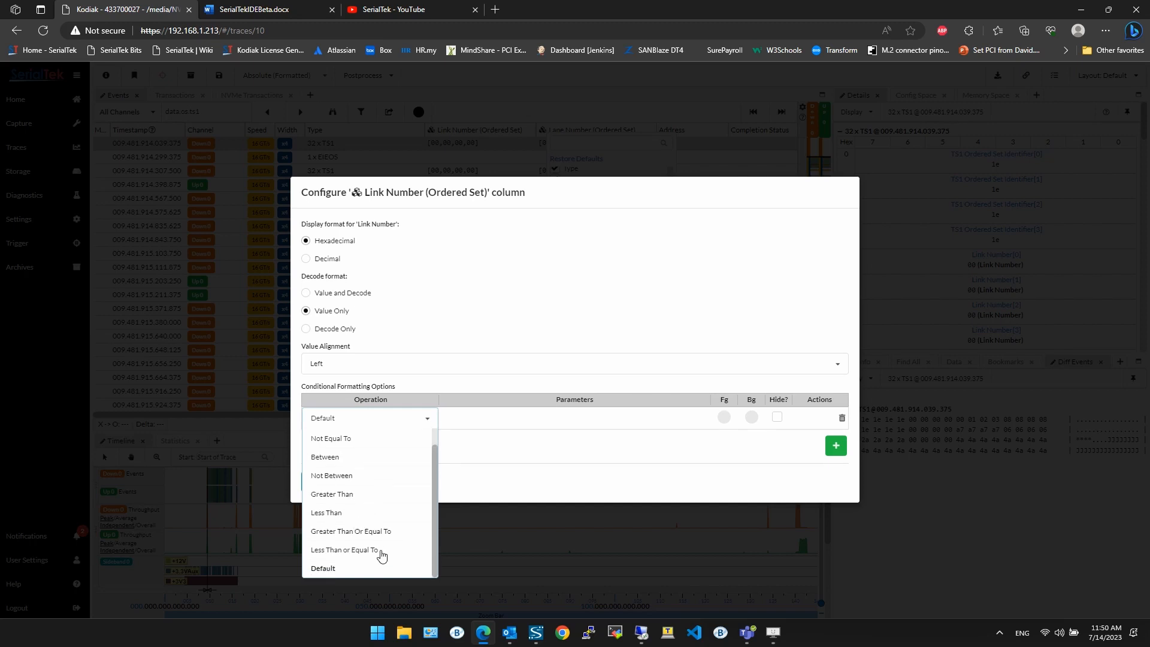
scroll(368, 479, "up", 1)
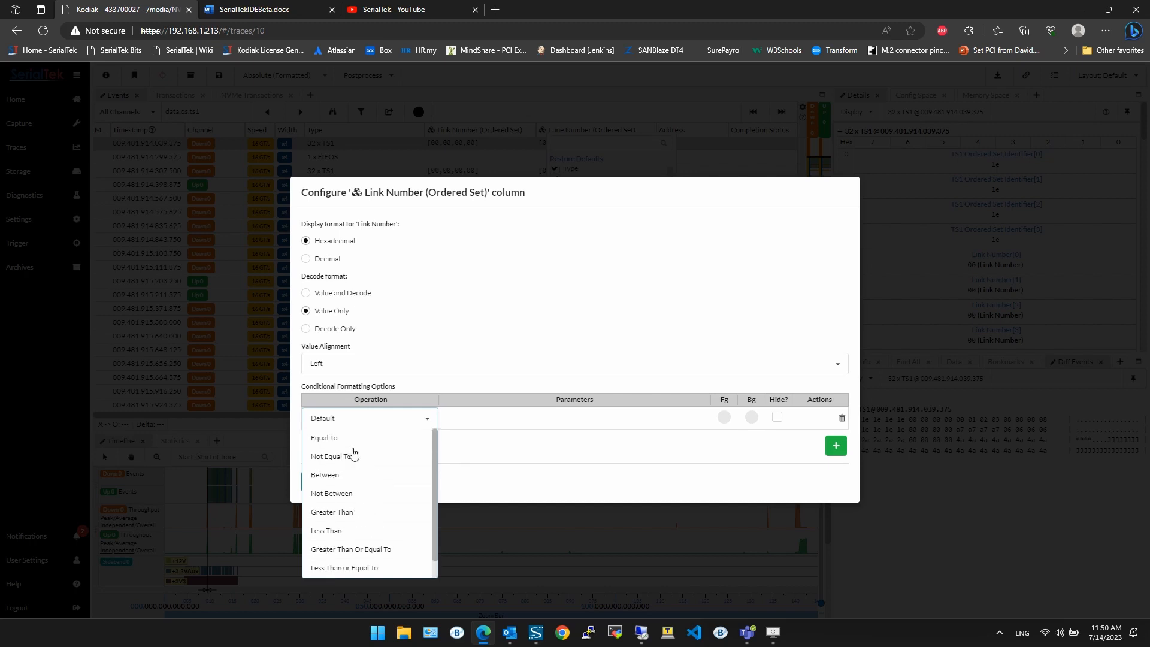
scroll(354, 497, "down", 1)
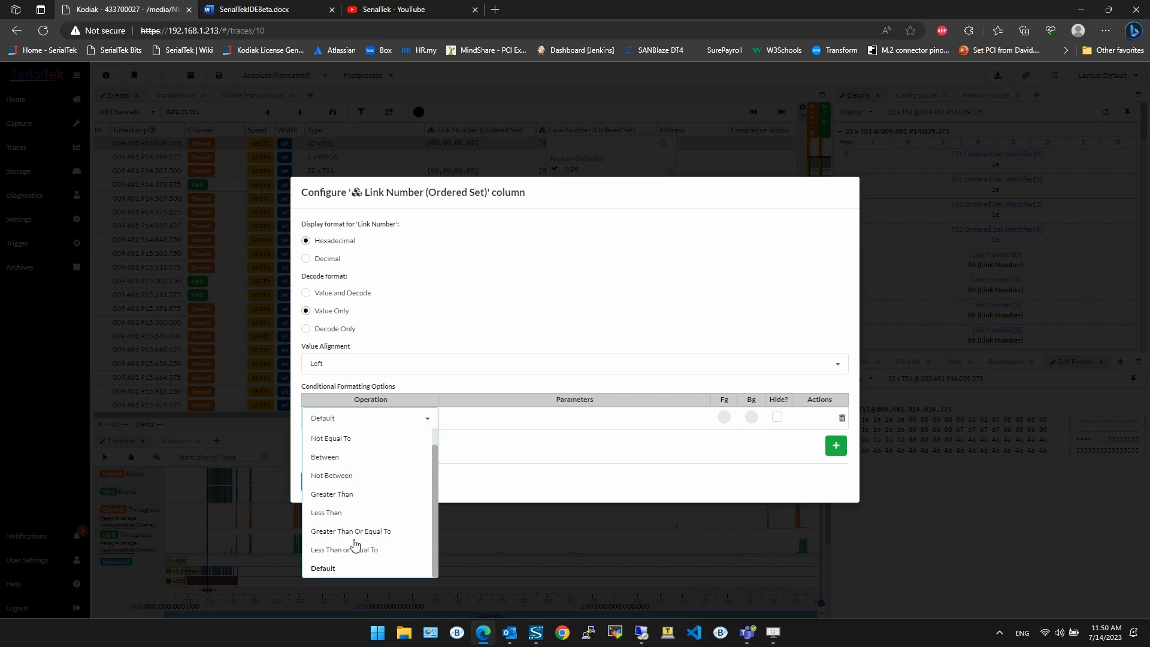
scroll(347, 496, "up", 1)
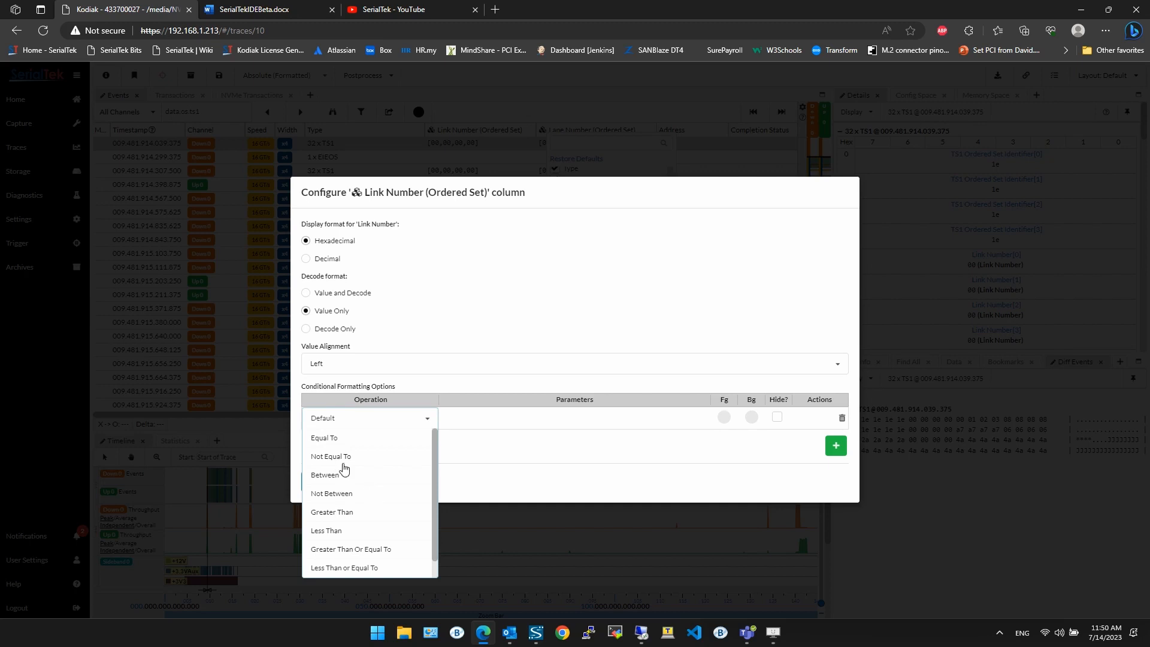
left_click(340, 464)
left_click(573, 418)
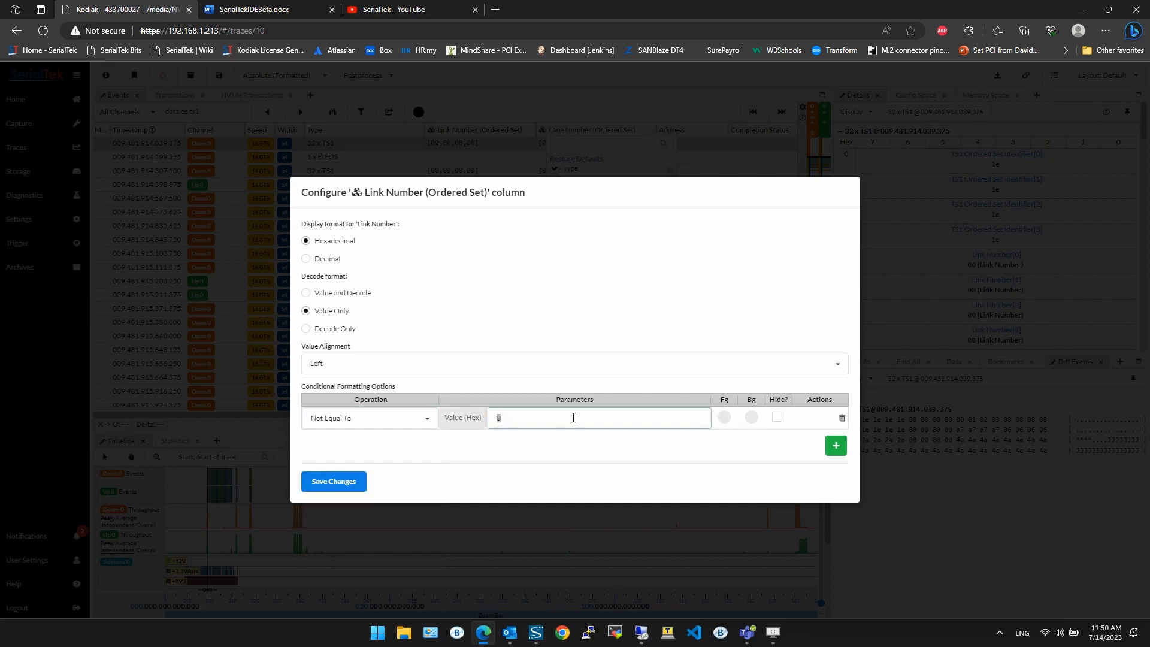
Step: Give the rule a red background colour and save the column changes
left_click(752, 417)
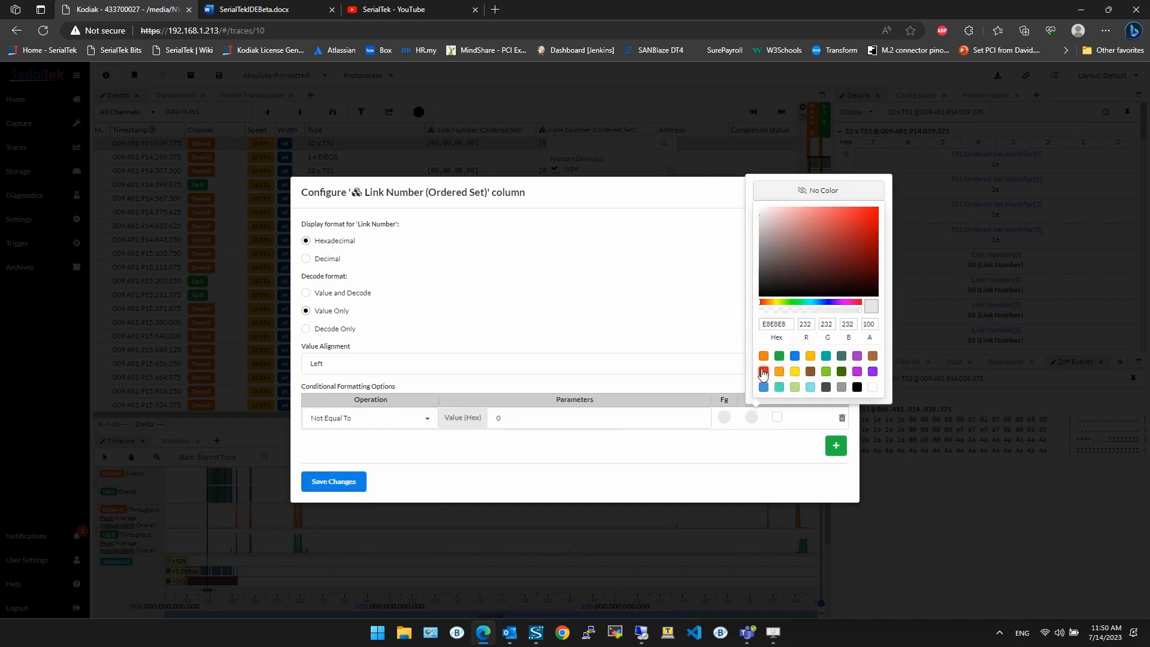
left_click(763, 371)
left_click(726, 451)
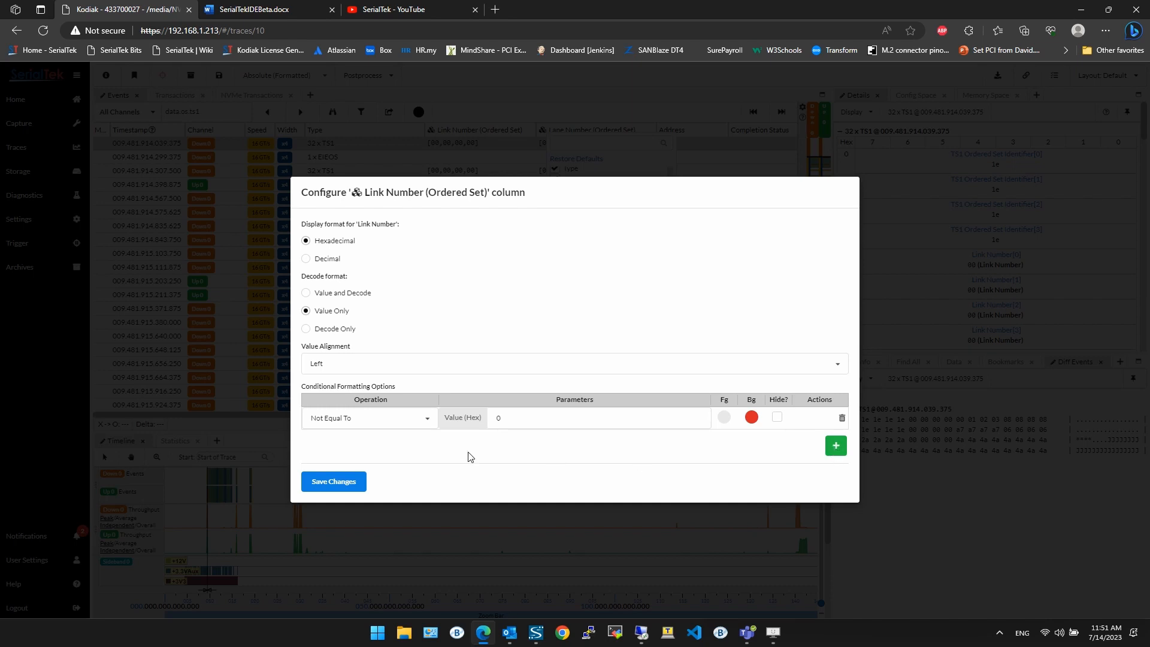
left_click(365, 479)
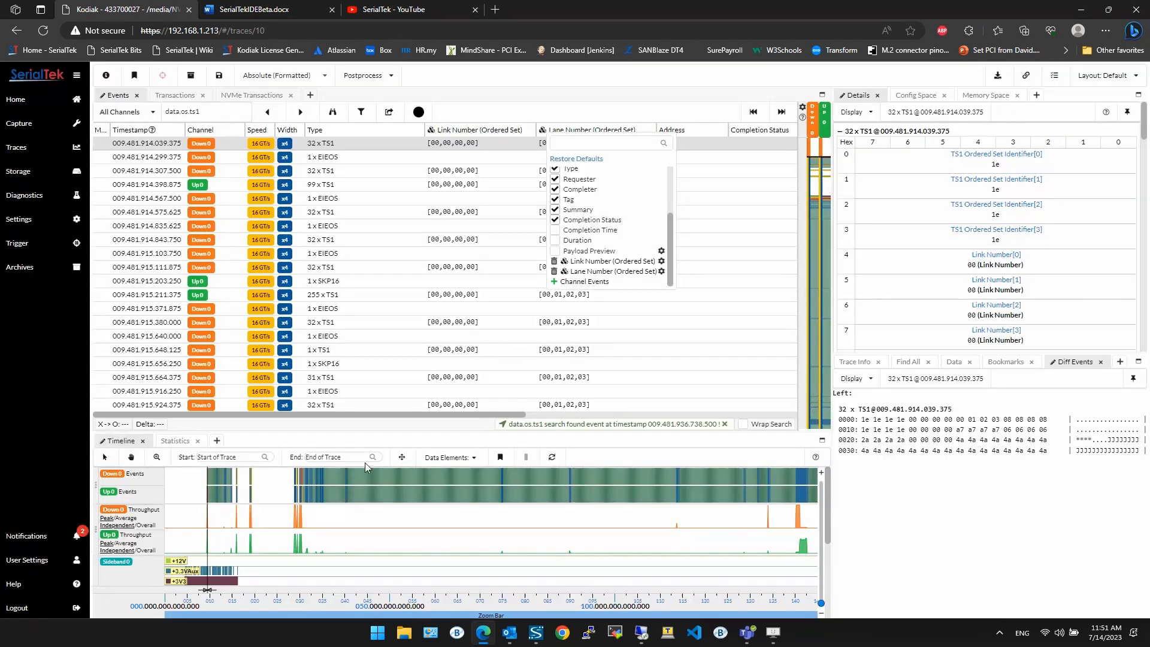
Step: Reopen the Link Number (Ordered Set) column configuration, save it again, and scroll the events list to check the highlighting
scroll(488, 248, "up", 5)
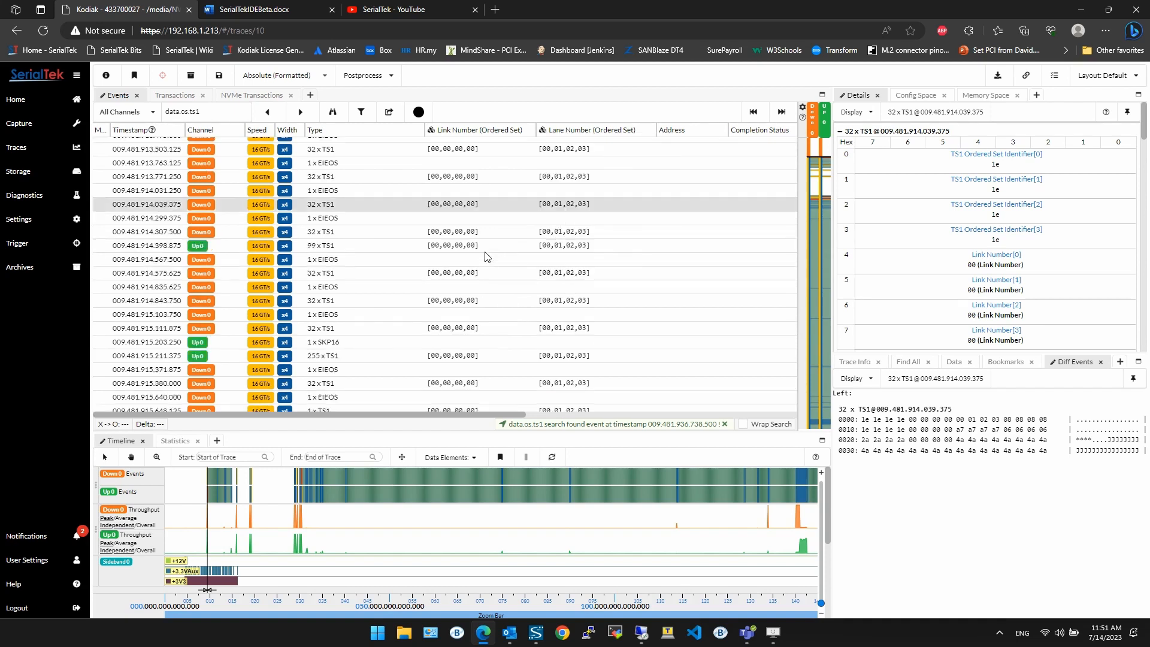
scroll(496, 244, "down", 5)
right_click(475, 134)
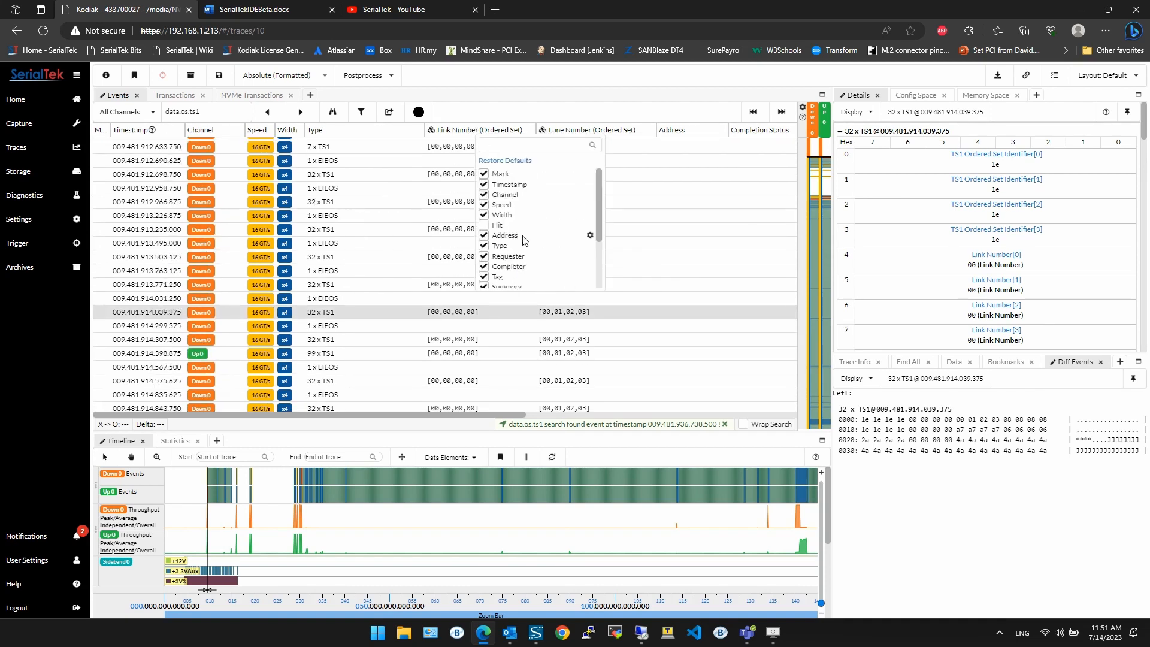
scroll(526, 242, "down", 2)
left_click(589, 263)
left_click(512, 413)
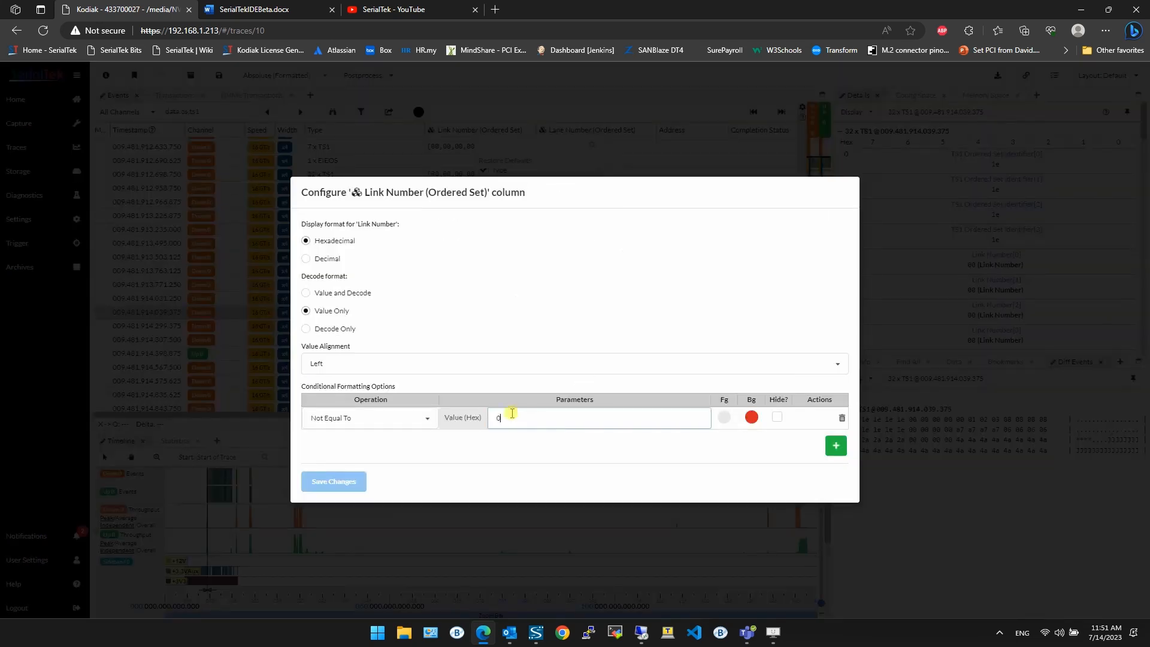
left_click(335, 481)
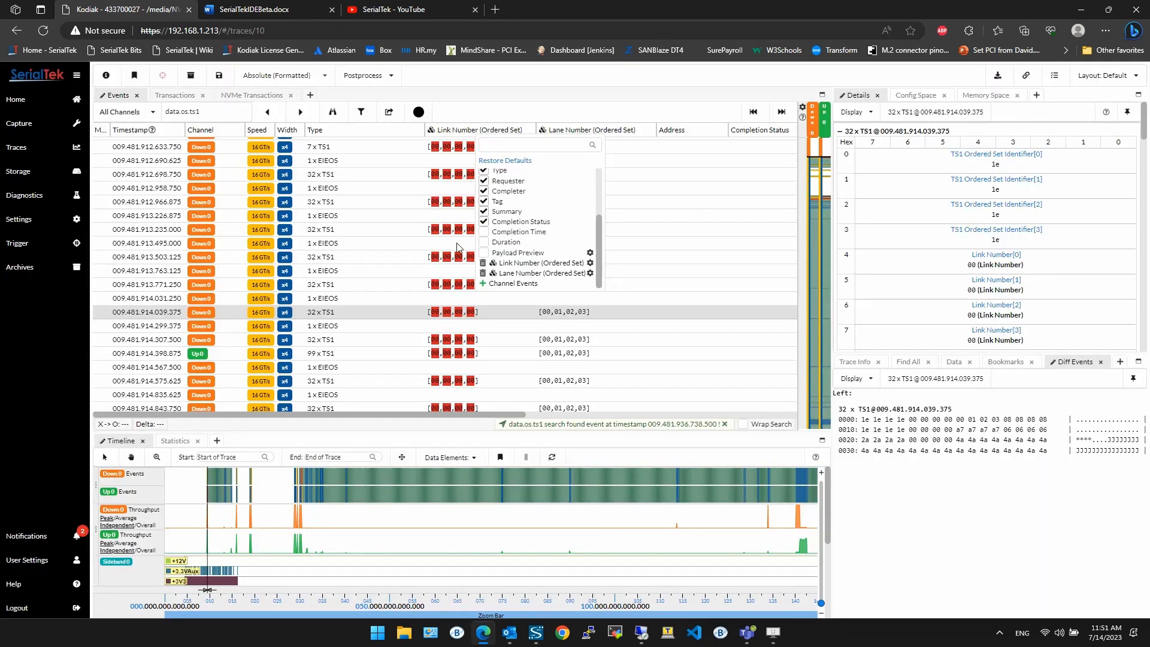
scroll(479, 322, "down", 7)
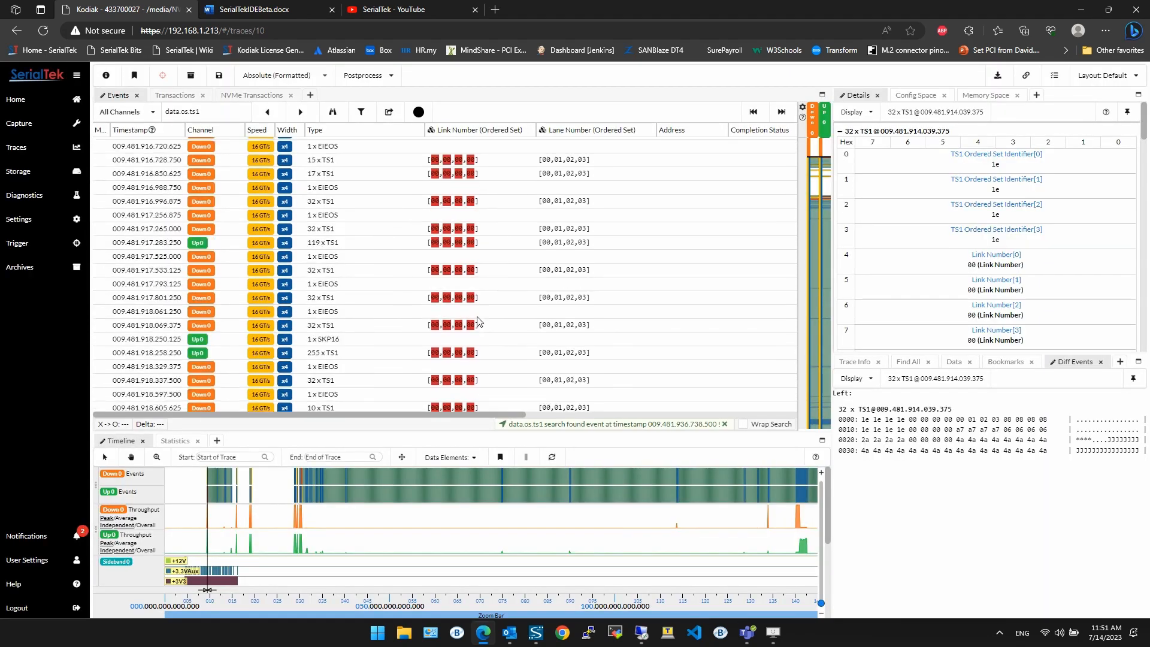
scroll(480, 321, "up", 20)
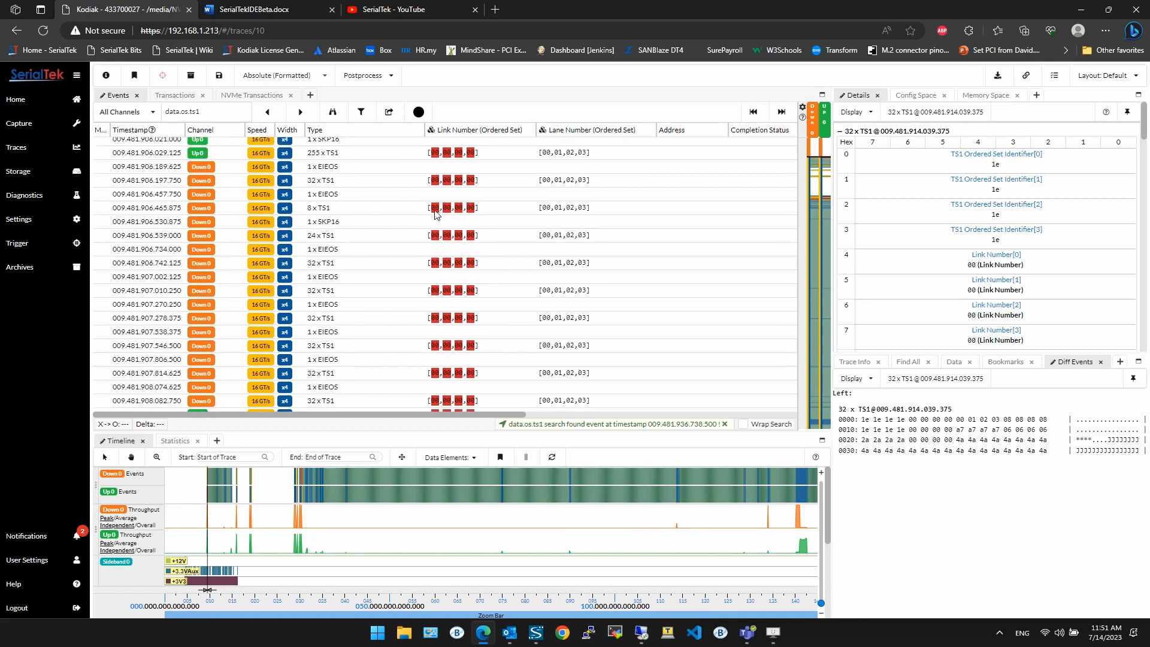
Step: Jump to the start of the trace, search forward for the next data.os.ts1 event, and select a 44 x TS1 event
scroll(446, 209, "up", 5)
left_click(754, 112)
scroll(462, 259, "down", 10)
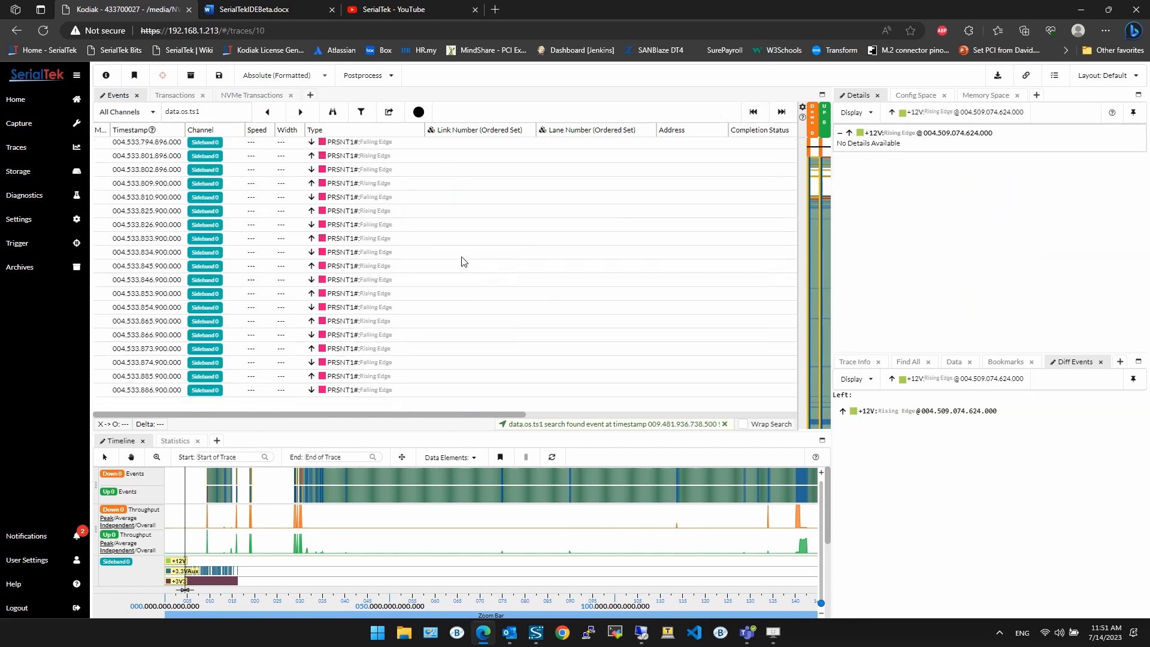
left_click(301, 112)
scroll(479, 233, "down", 4)
left_click(453, 316)
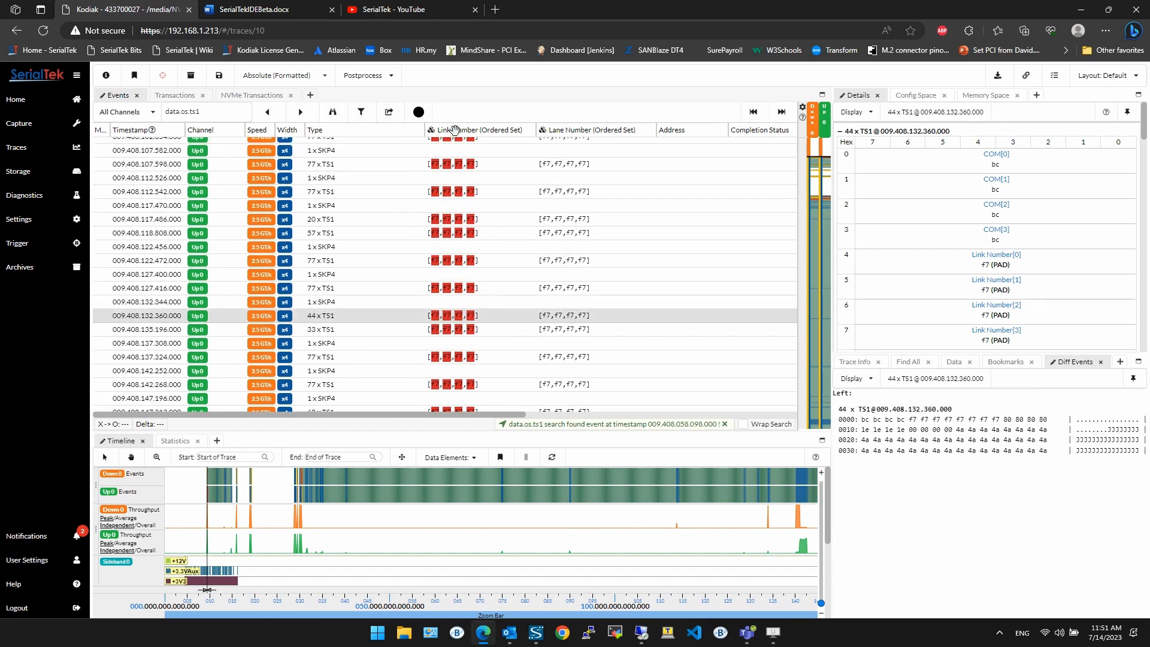
Step: Open the Link Number (Ordered Set) column configuration, save it again, and scroll through the events list reviewing the highlighted cells
left_click(432, 129)
scroll(509, 263, "down", 3)
left_click(571, 267)
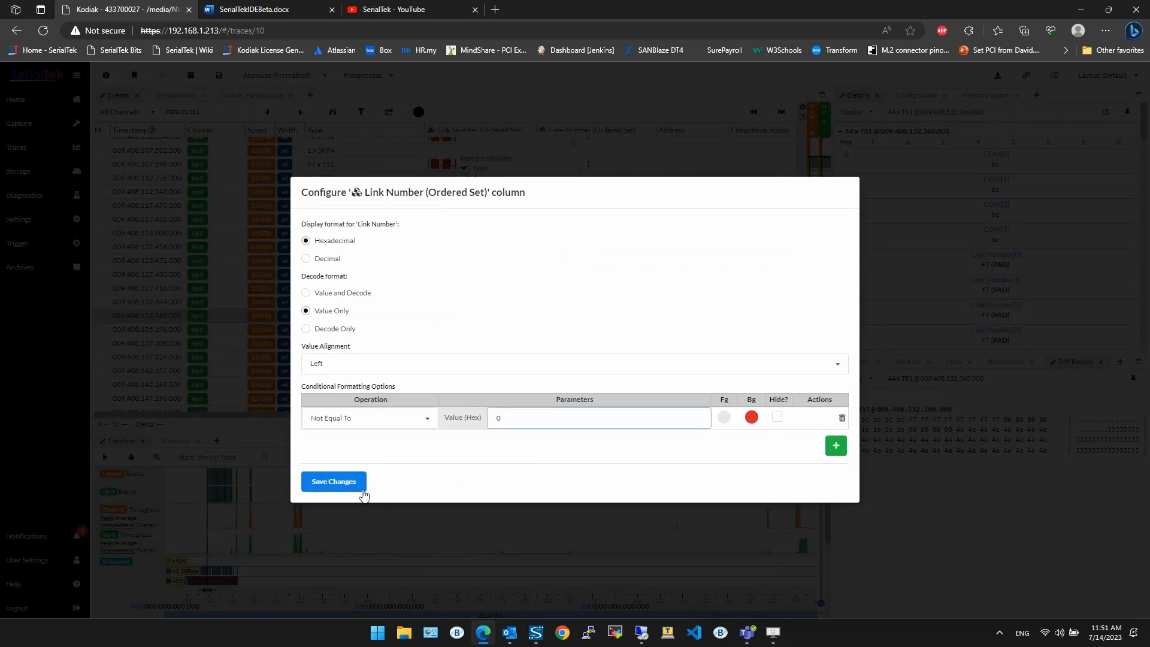
left_click(358, 486)
scroll(494, 330, "down", 15)
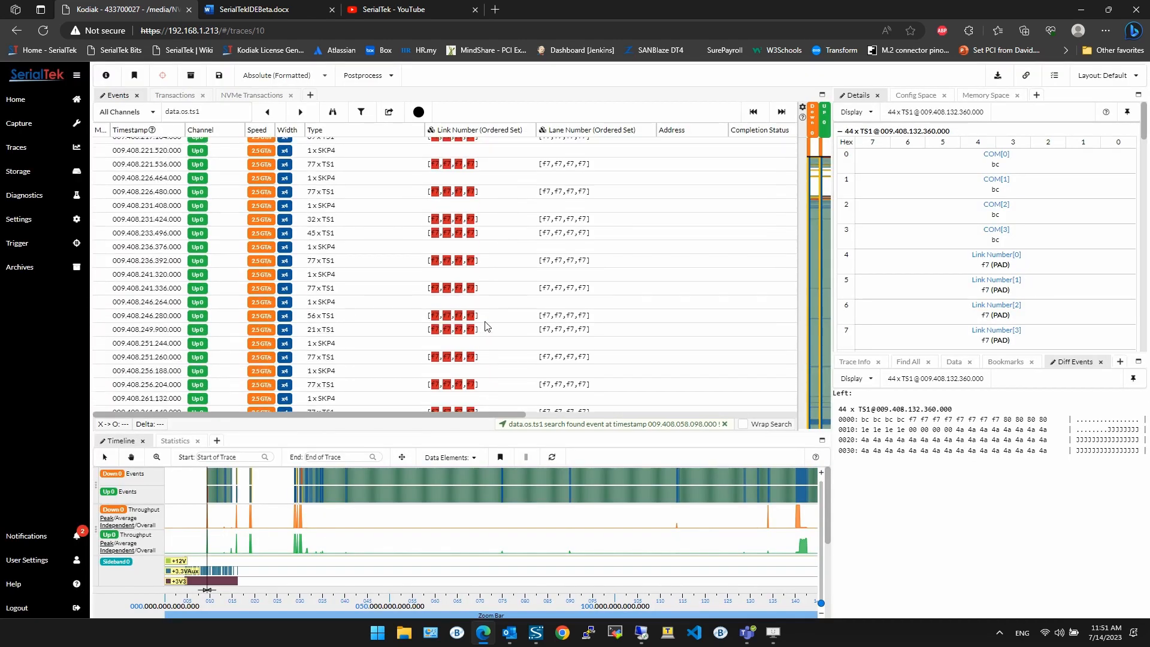
scroll(488, 323, "down", 20)
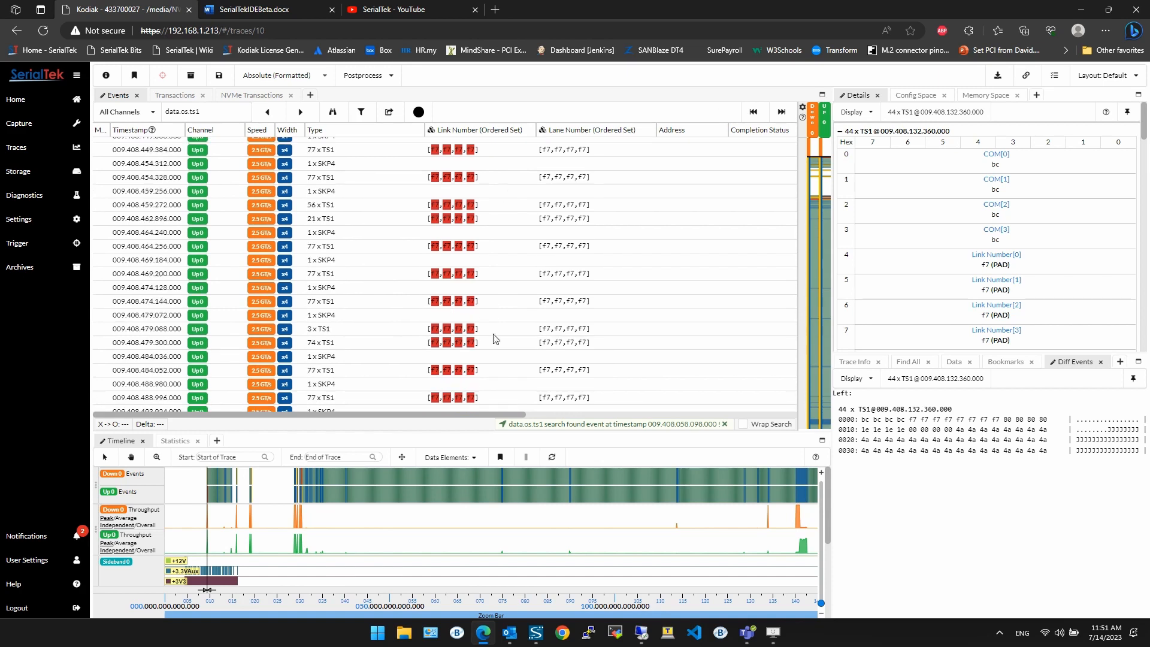
scroll(435, 289, "down", 10)
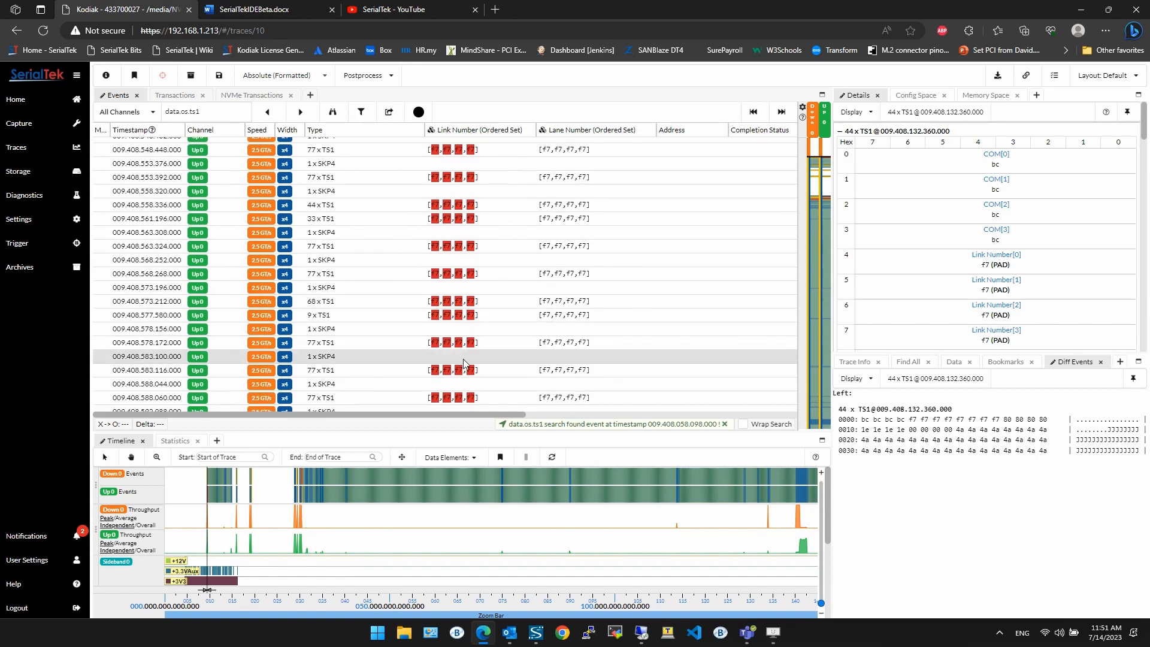